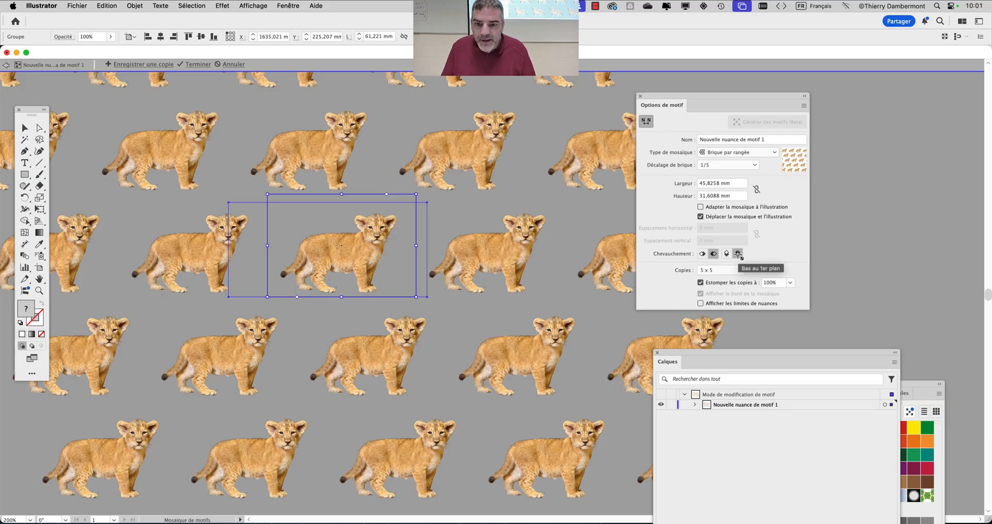
- Resize the pattern tile to about 41.5 × 33 mm and switch its tile type to Brique par colonne
left_click_drag(416, 195, 402, 188)
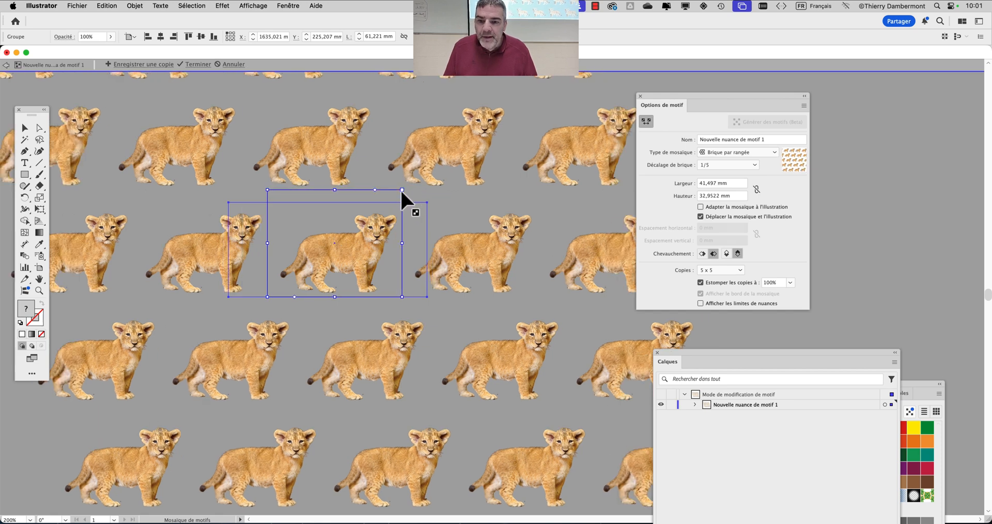
left_click(729, 153)
left_click(728, 184)
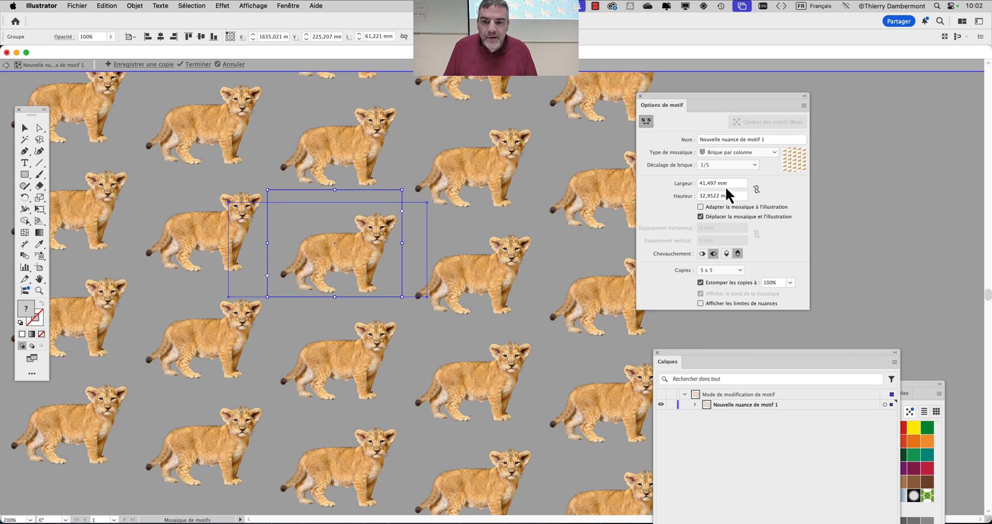
- Set the tile type to Hex par colonne, enlarge the tile to about 52.7 × 39.5 mm, and switch it to Hex par rangée
left_click(721, 152)
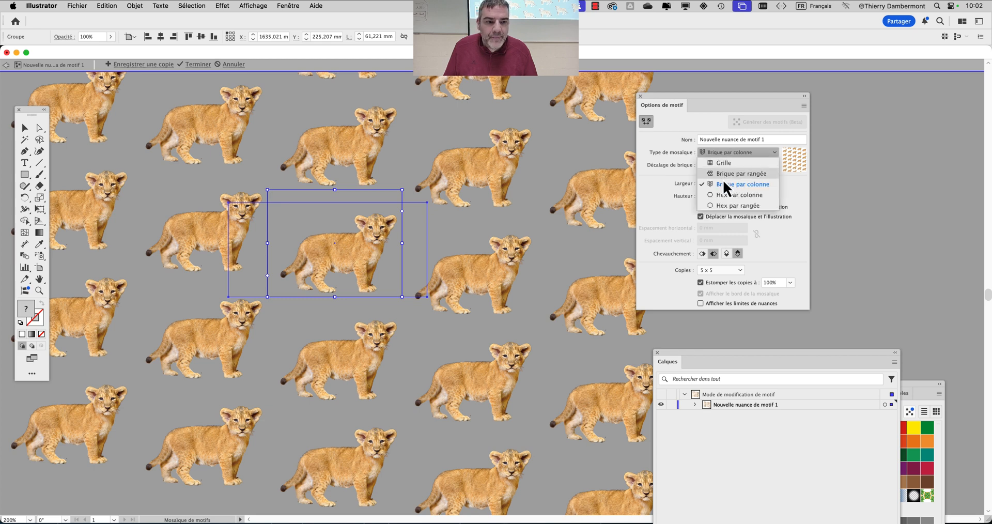
left_click(726, 195)
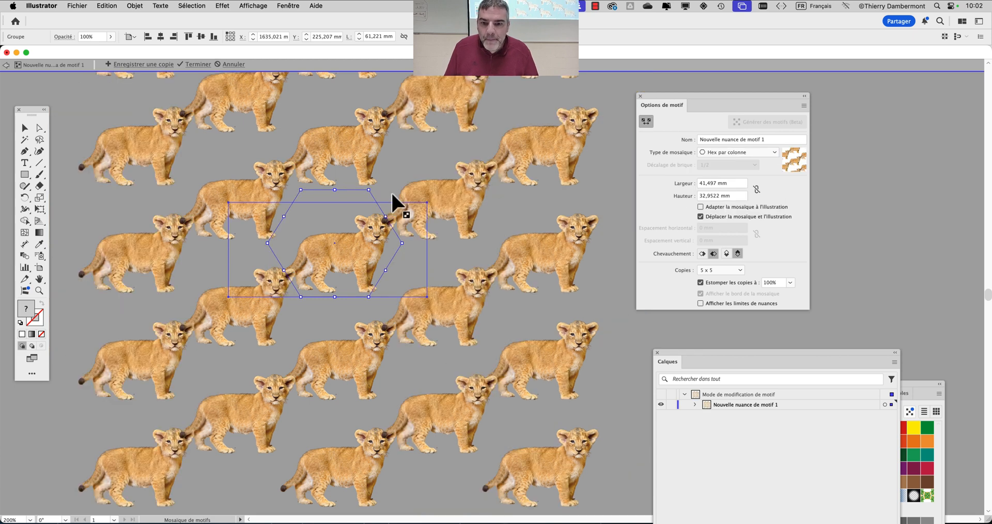
left_click_drag(367, 190, 385, 166)
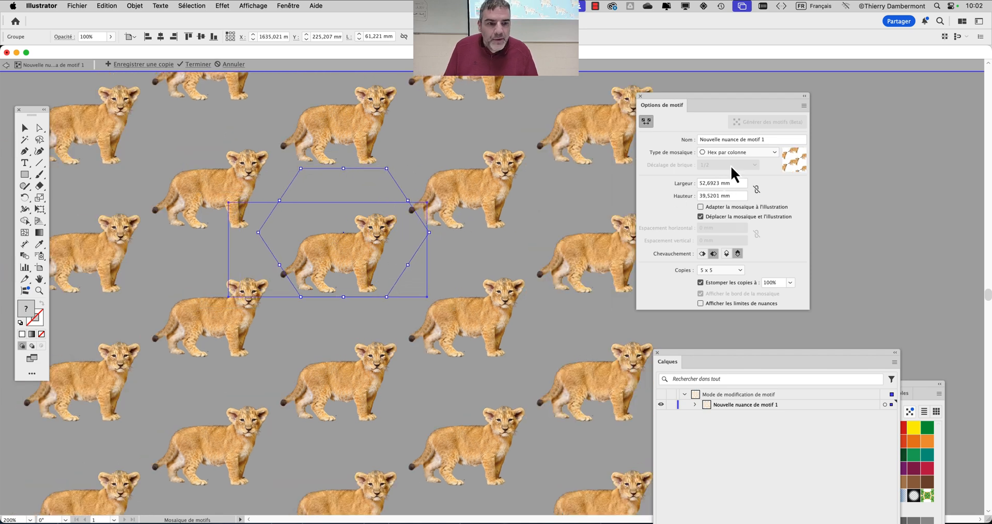
left_click(736, 153)
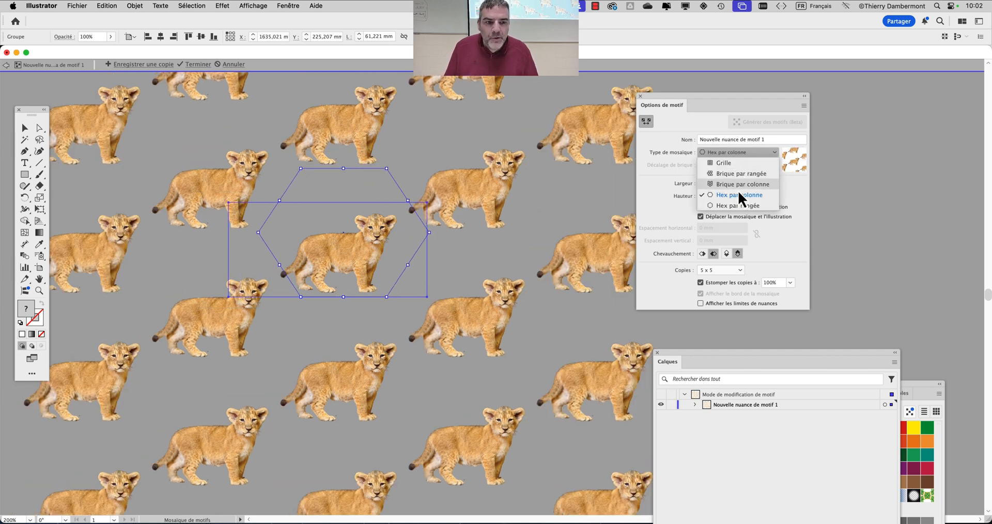
left_click(741, 205)
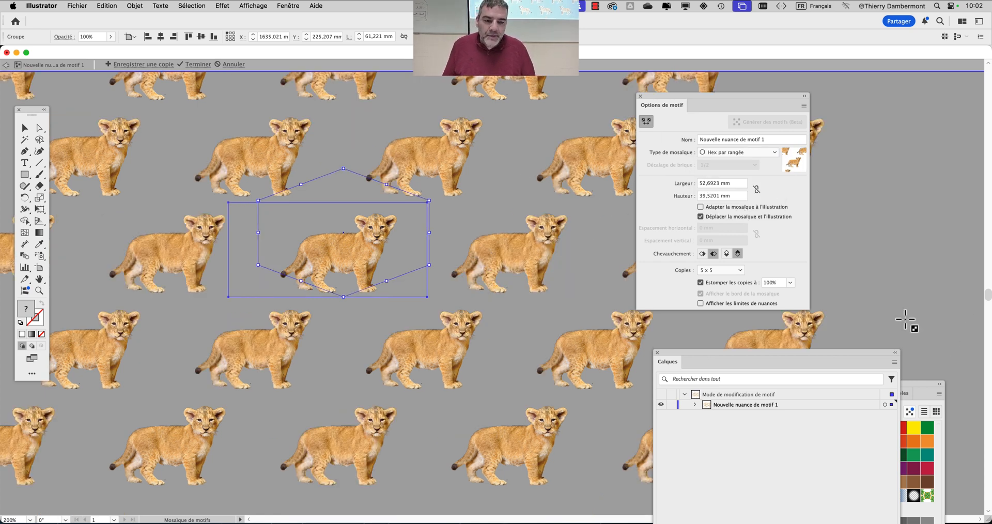
- Draw a five-pointed star about 21.8 × 22.4 mm across the hexagonal tile's upper left edge with the Star tool
left_click_drag(913, 389, 921, 104)
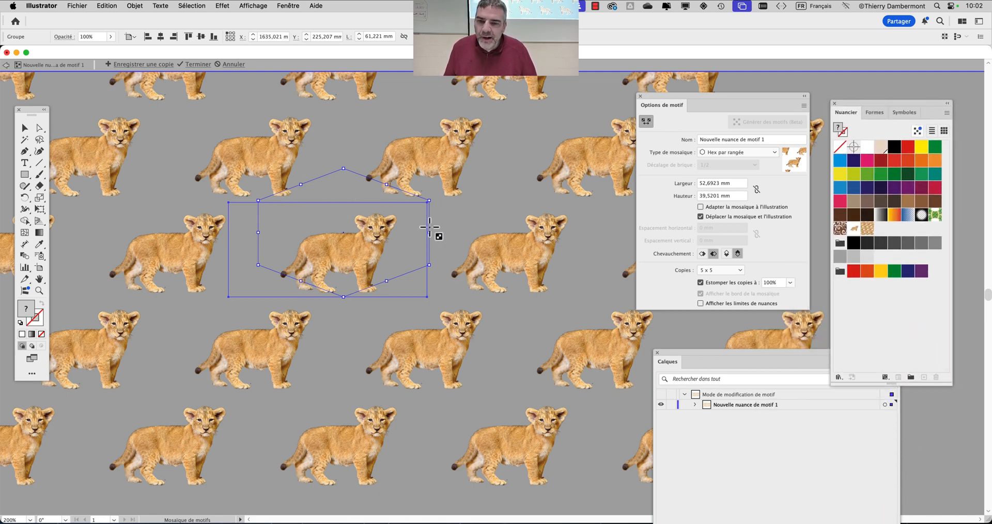
left_click_drag(34, 113, 66, 109)
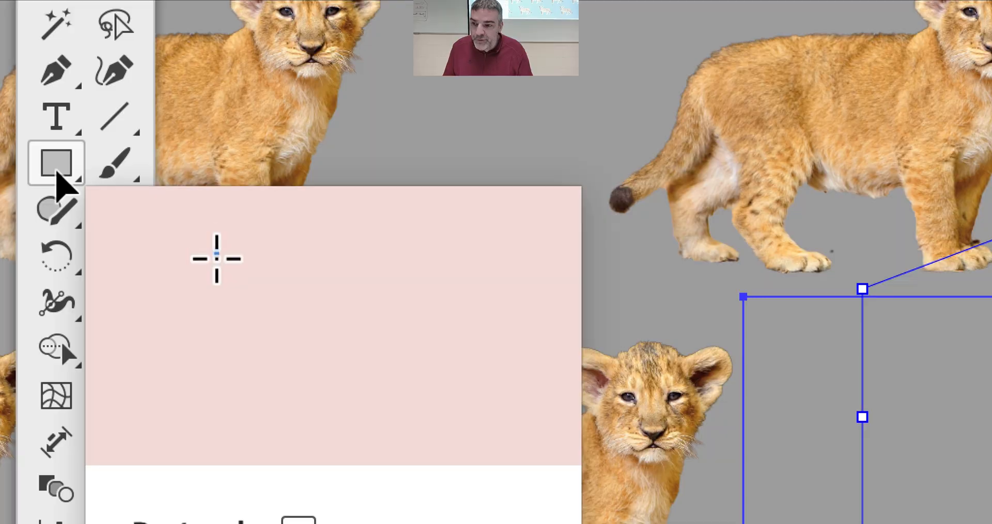
left_click(55, 172)
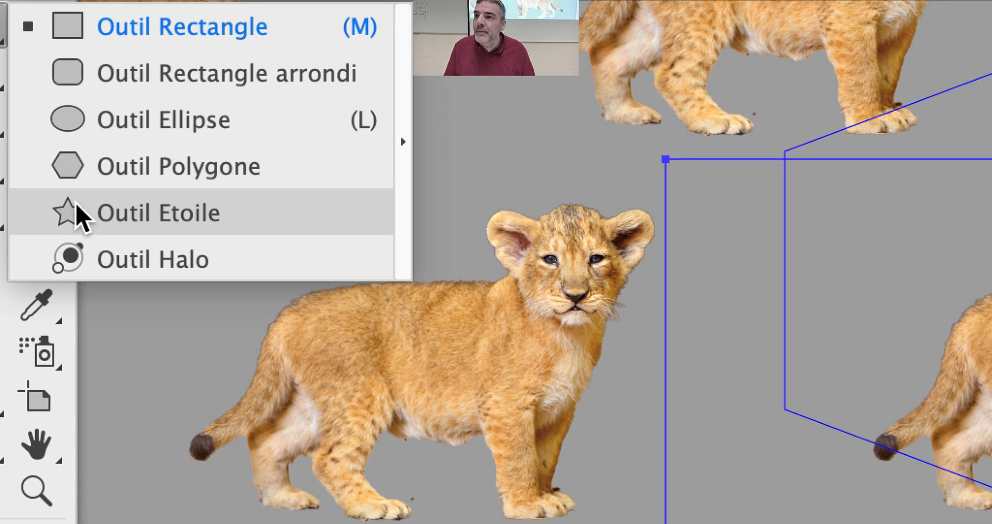
left_click(77, 212)
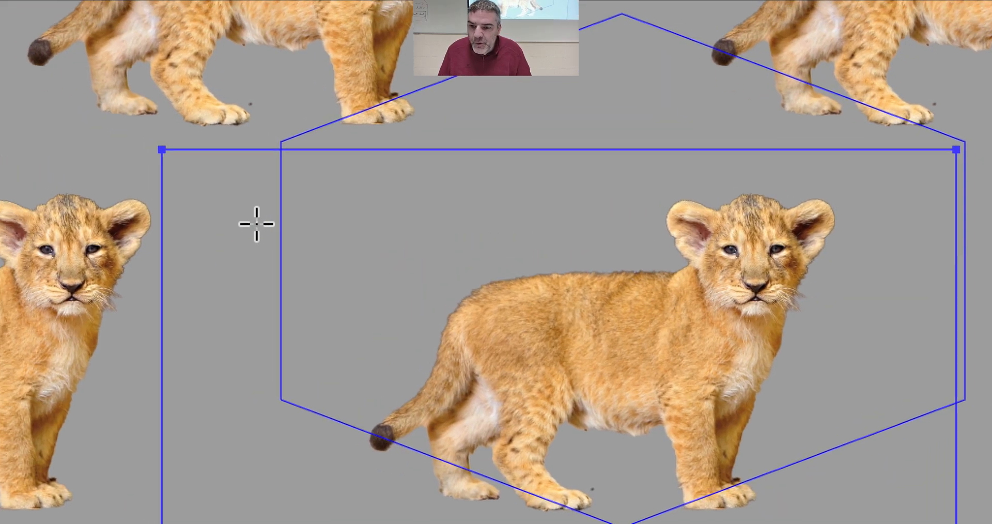
left_click_drag(238, 237, 342, 323)
left_click_drag(274, 243, 275, 248)
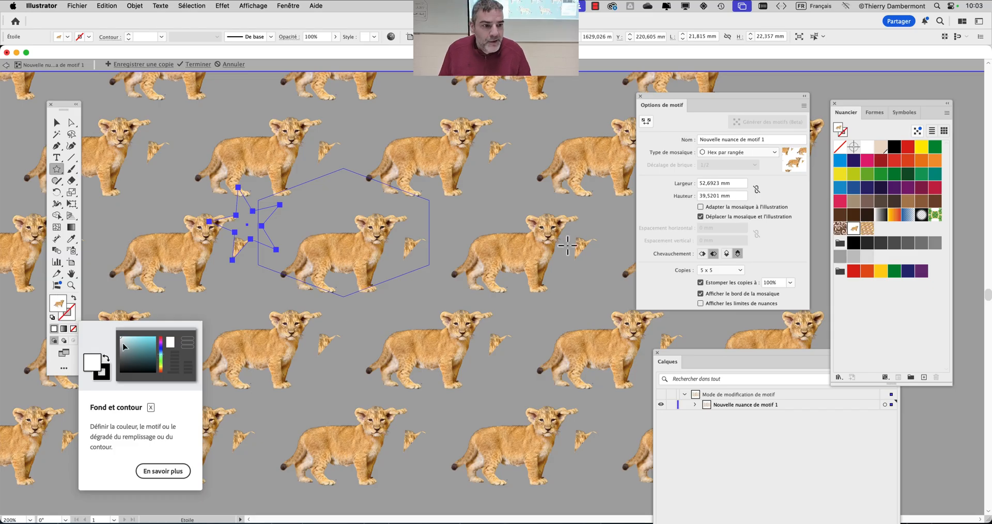
- Fill the star with the dark blue swatch after trying lime green and orange fills
left_click_drag(873, 108, 473, 103)
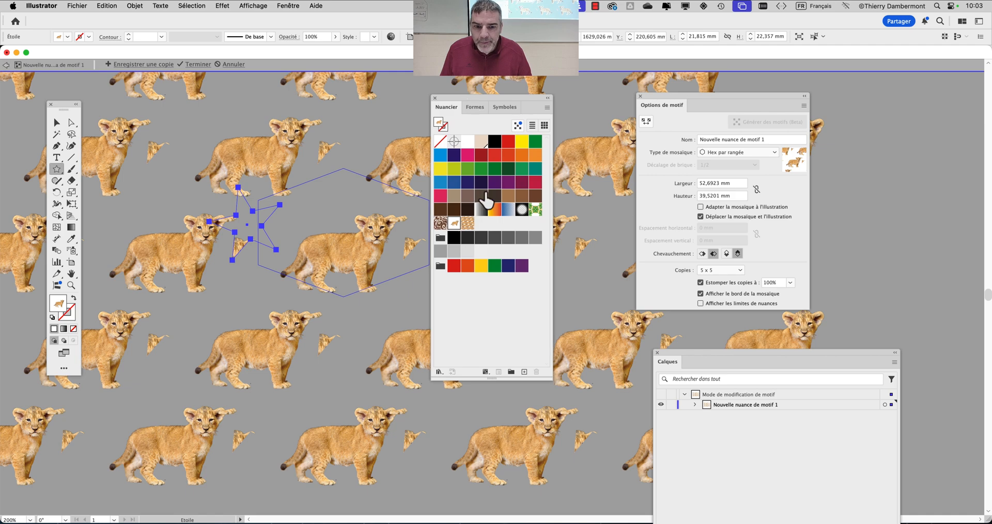
left_click(455, 170)
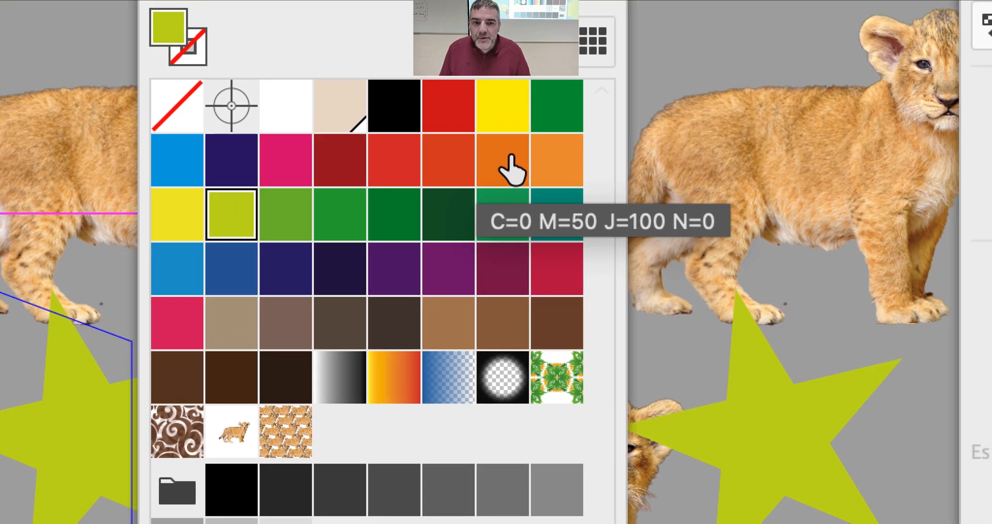
left_click(552, 130)
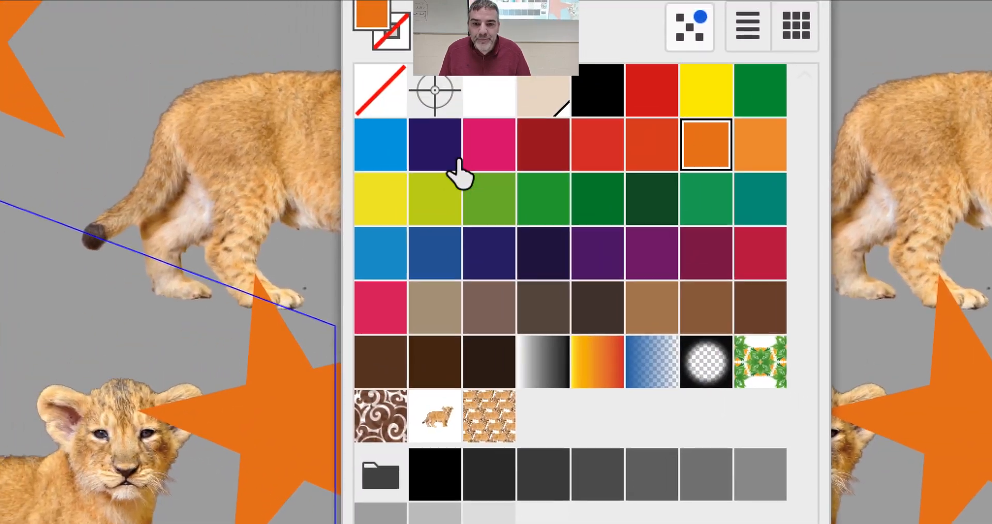
left_click(979, 11)
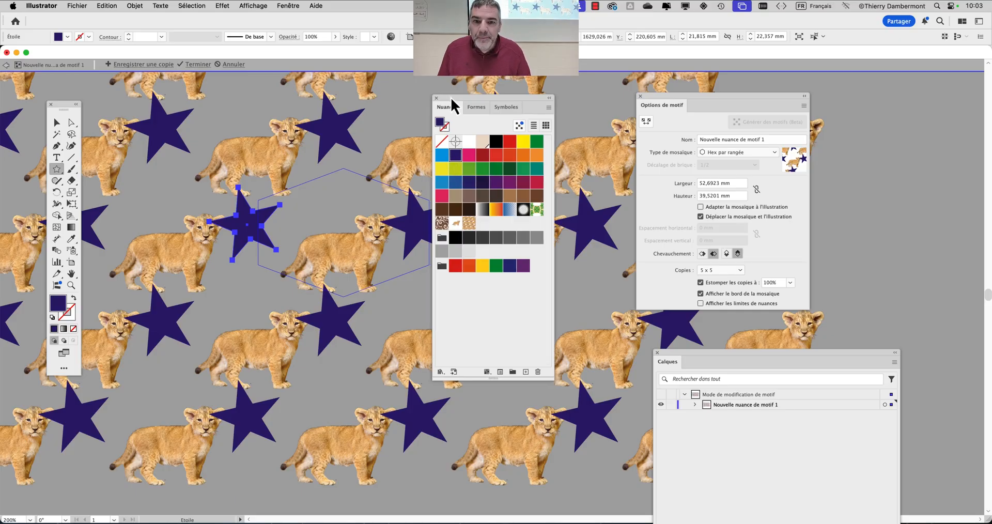
left_click_drag(448, 97, 875, 107)
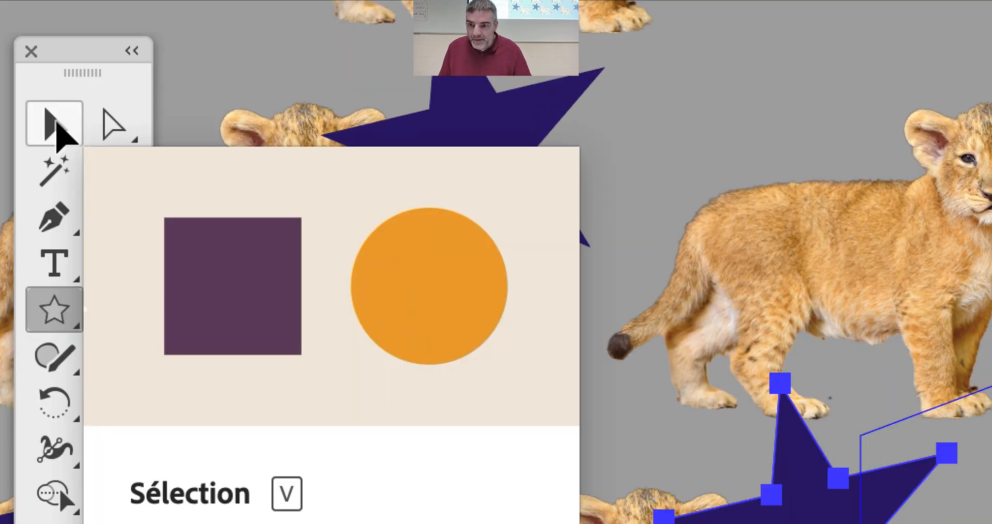
- Move the star inside the hexagonal tile so that it overlaps the lion cub's back
left_click(56, 121)
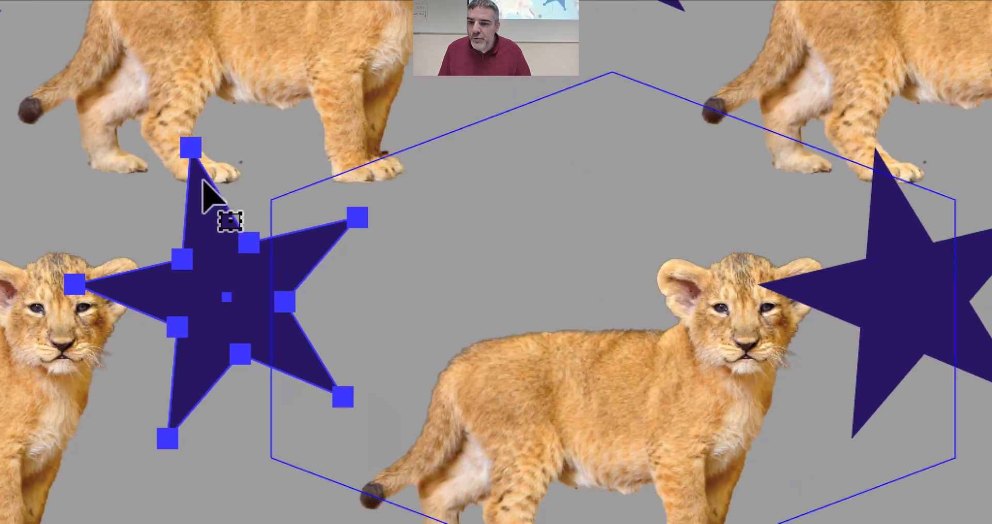
left_click_drag(212, 194, 360, 235)
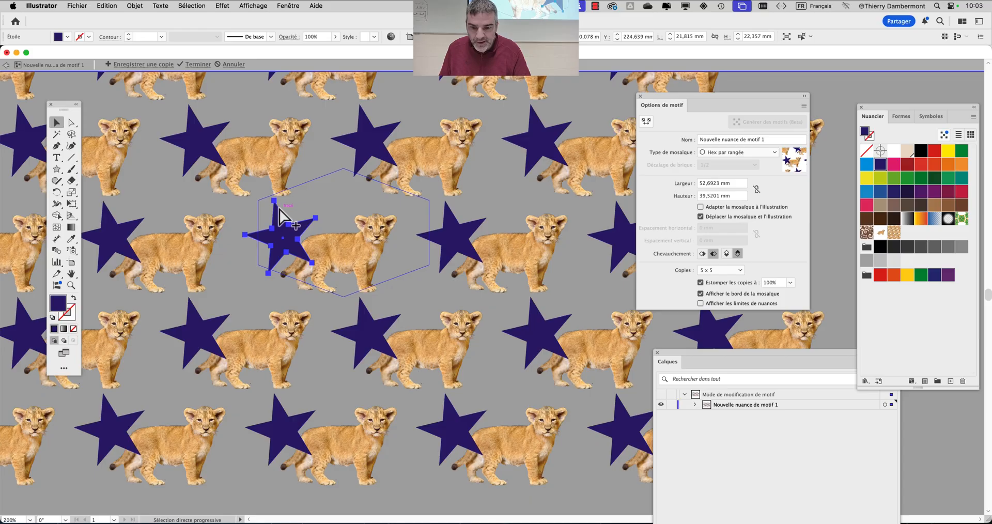
left_click_drag(280, 209, 317, 201)
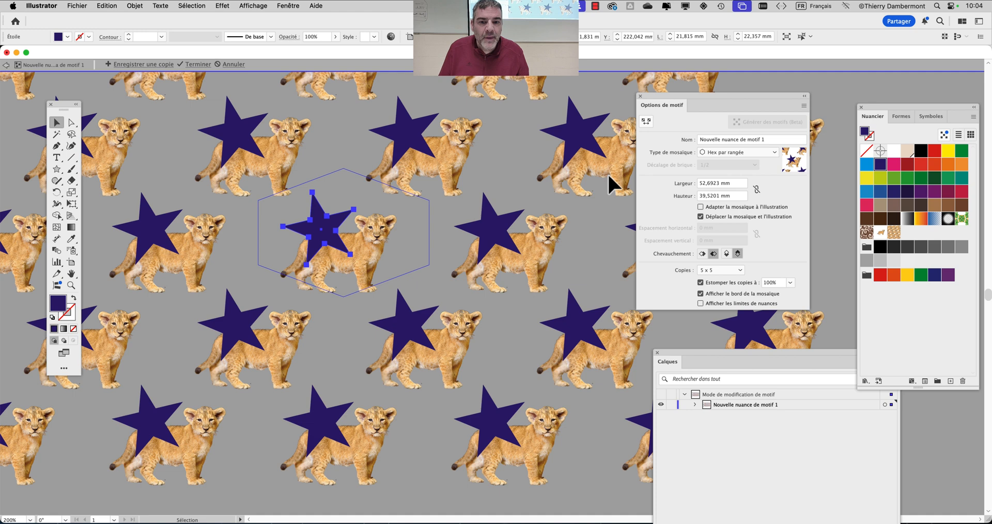
- Expand the layer Nouvelle nuance de motif 1 and place <Étoile> below sujet sans décor – 02.psd in the stacking order
left_click_drag(652, 98, 81, 402)
left_click_drag(683, 353, 522, 107)
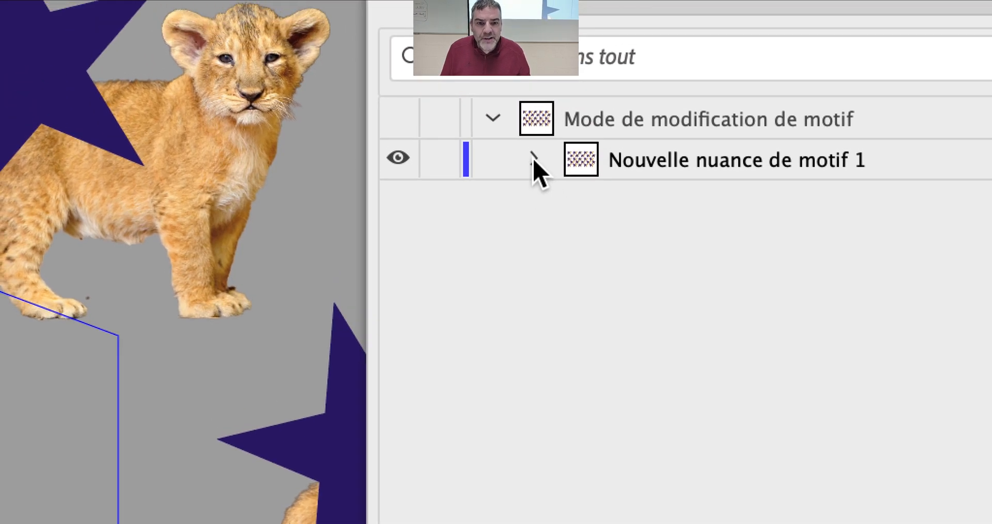
left_click(535, 158)
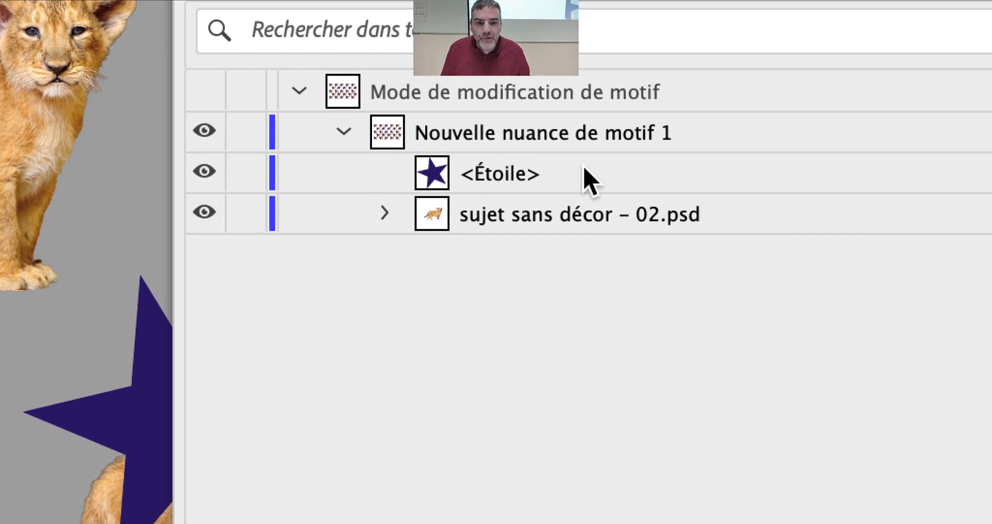
left_click(806, 194)
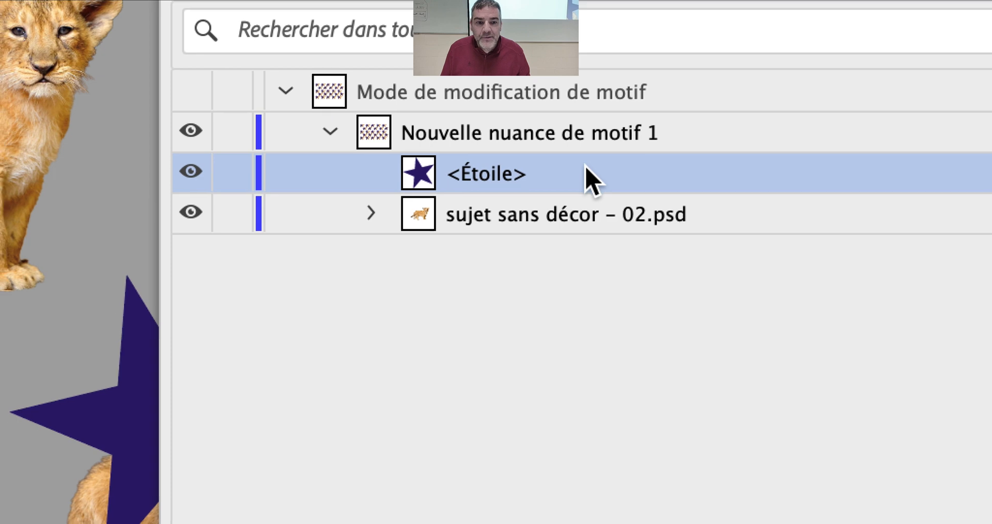
left_click_drag(582, 212, 574, 218)
mouse_move(583, 181)
left_mouse_down()
mouse_move(594, 179)
mouse_move(585, 192)
left_mouse_up()
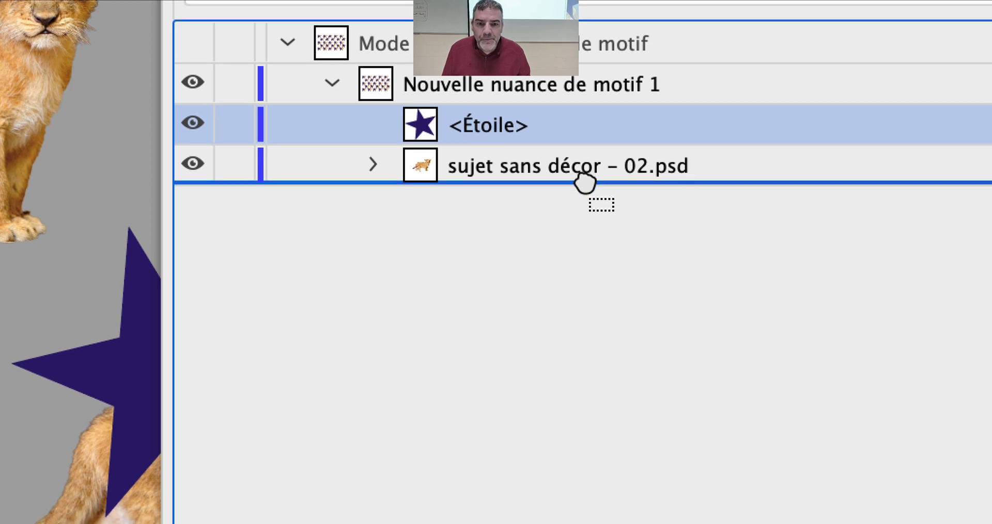
left_click_drag(586, 181, 586, 190)
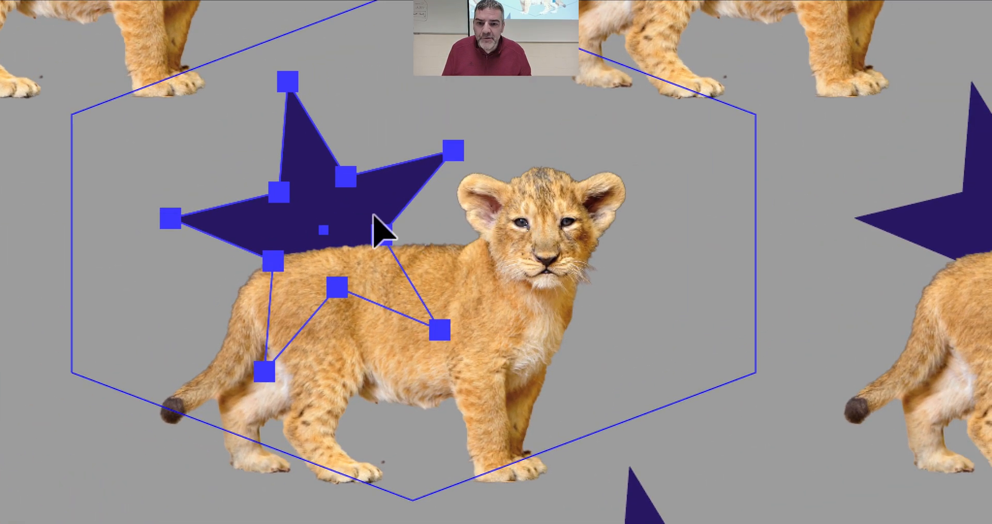
- Move the star slightly up and to the left behind the lion cub
key("ctrl+shift+a")
left_click(367, 174)
mouse_move(374, 207)
left_mouse_down()
mouse_move(379, 195)
mouse_move(367, 197)
left_mouse_up()
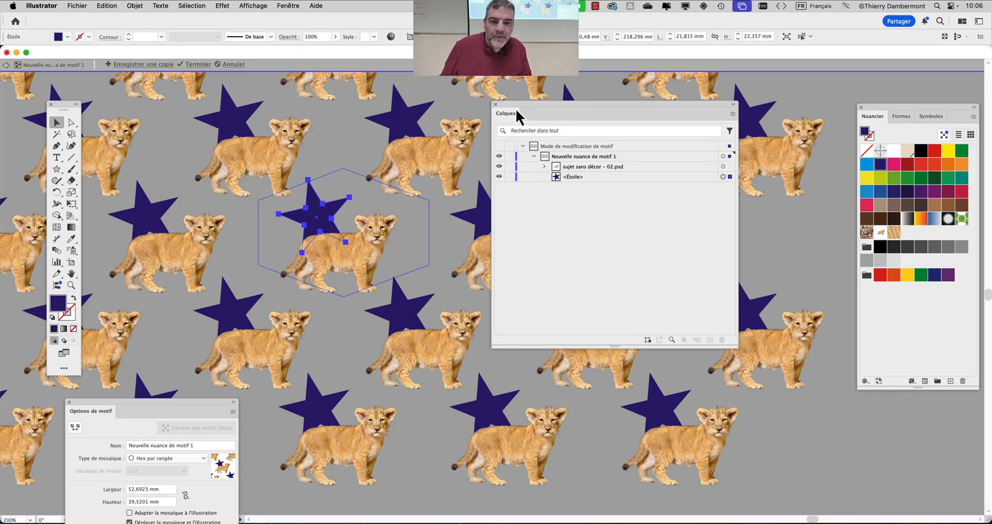
- Bring <Étoile> above the lion cub image in the stacking order and return it below the image
left_click_drag(517, 105, 551, 101)
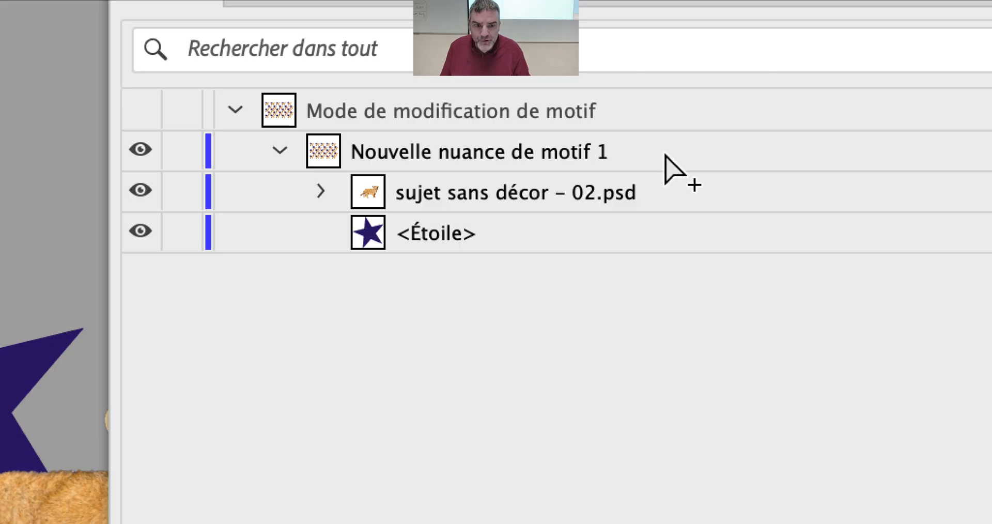
left_click(682, 233)
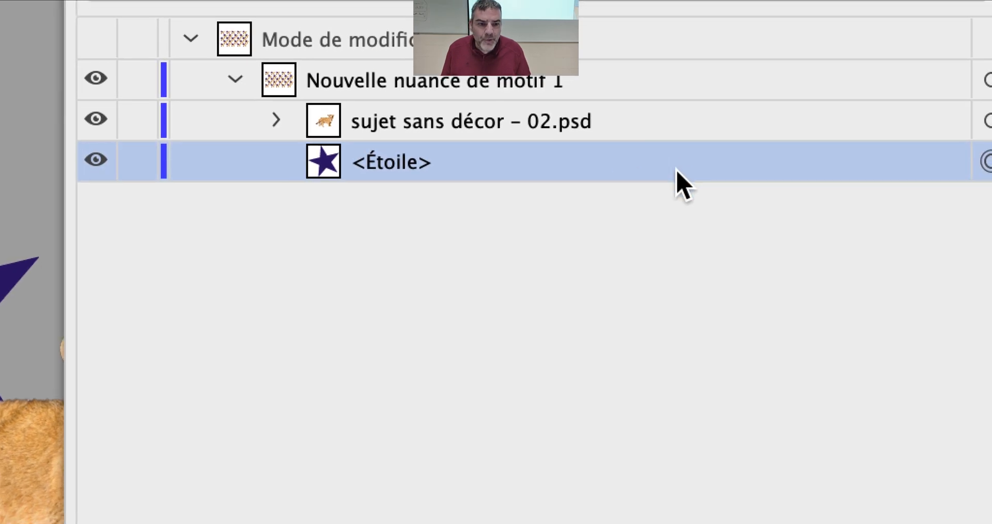
left_click_drag(673, 168, 667, 106)
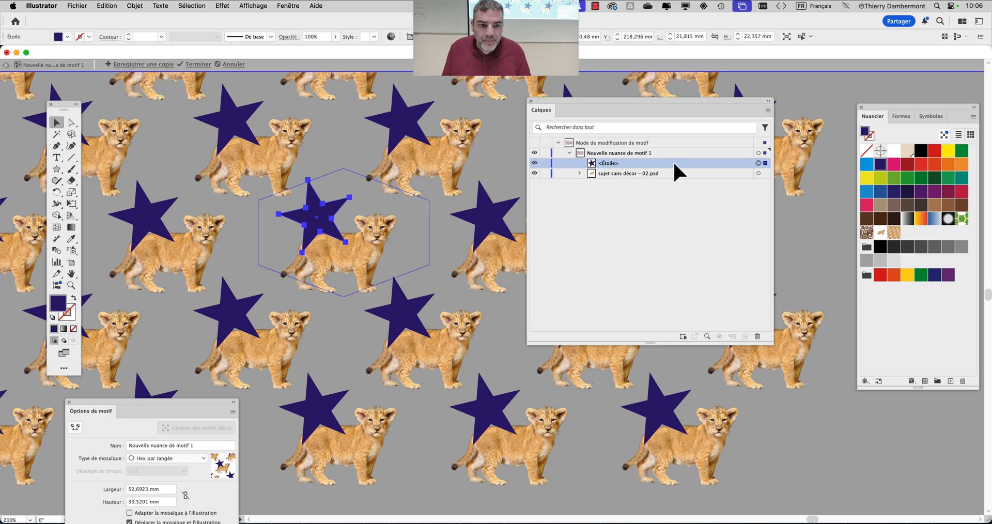
left_click_drag(674, 164, 674, 178)
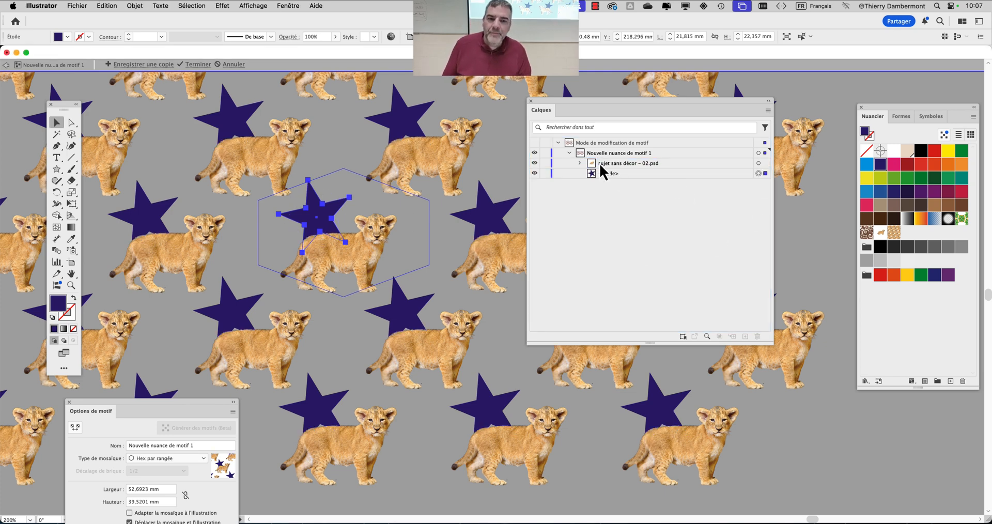
- Deselect the star and save a copy of the edited pattern as a new swatch
left_click_drag(771, 343, 756, 287)
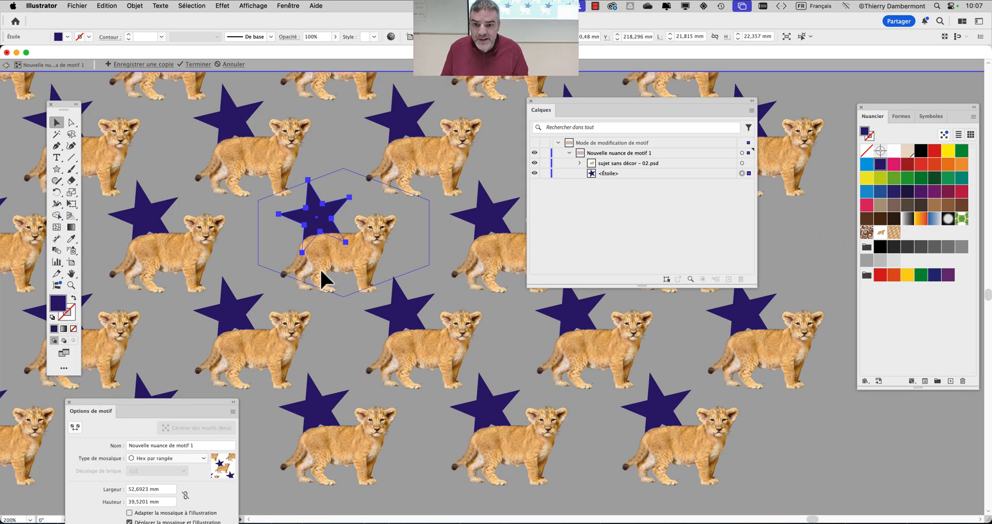
key("super+minus")
key("super+minus")
key("super+minus")
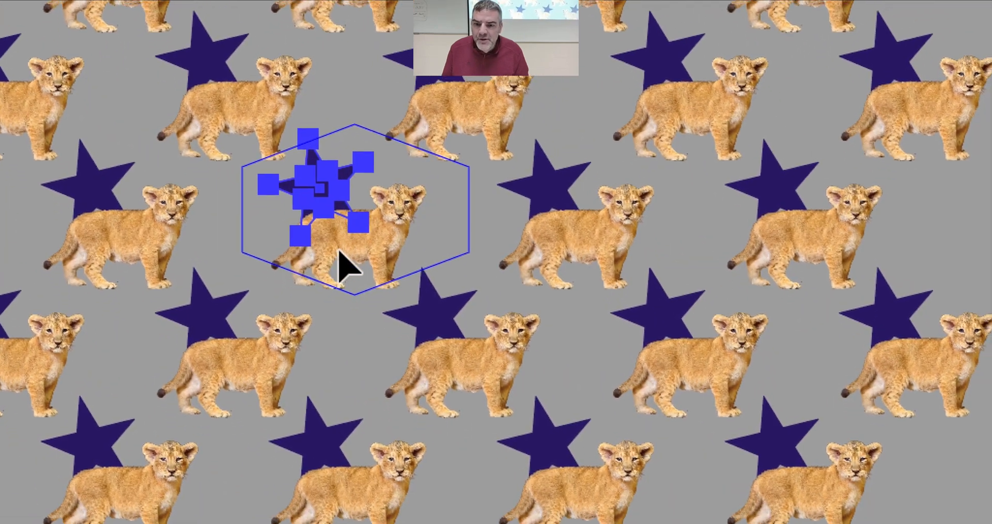
left_click(355, 271)
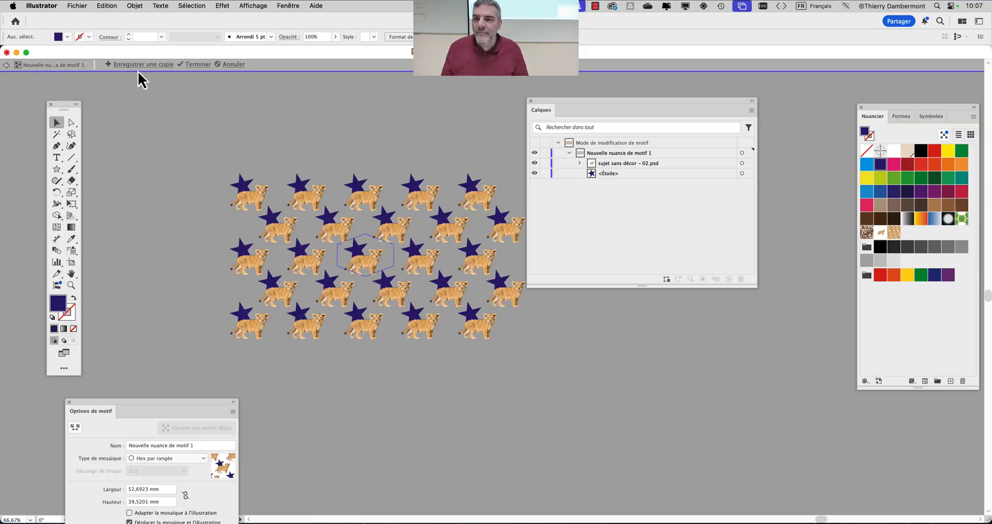
left_click_drag(891, 106, 134, 102)
left_click(136, 64)
left_click(628, 306)
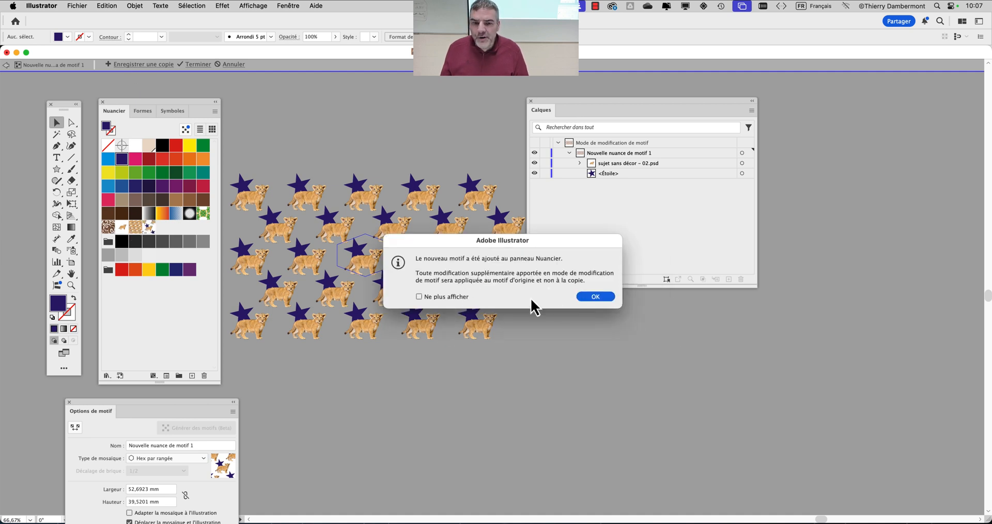
left_click(604, 298)
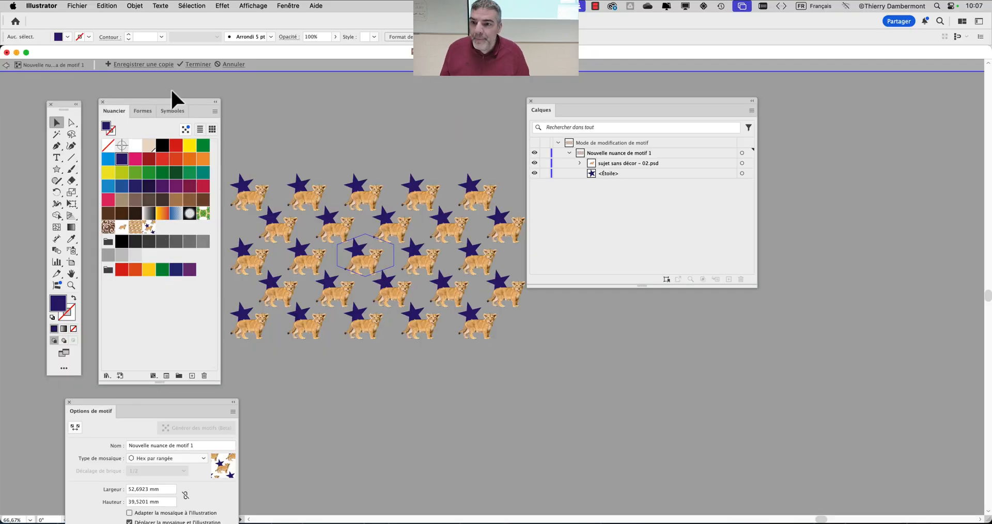
- Sketch a star about 17.5 mm wide over the lion cub's chest with the Star tool, adjusting it to eight points
left_click_drag(166, 102, 892, 111)
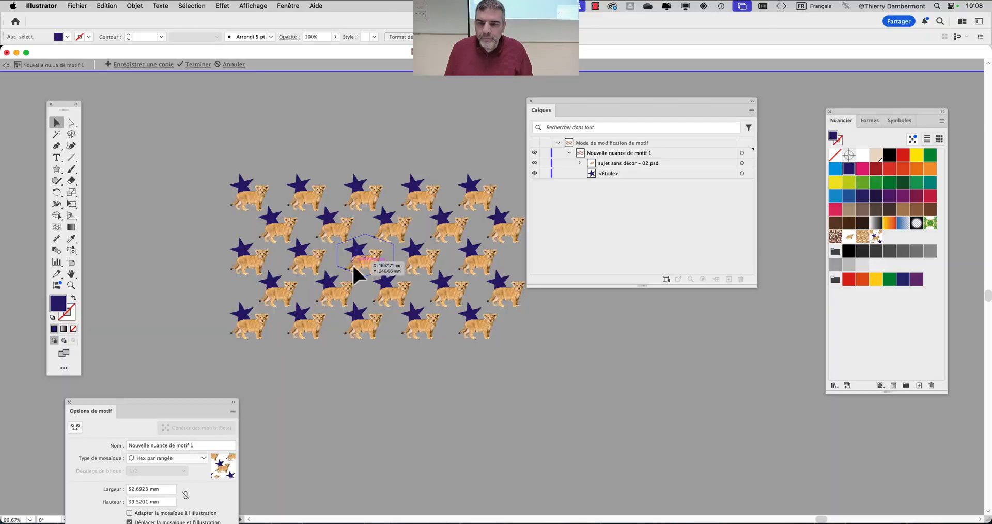
scroll(375, 264, "up", 5)
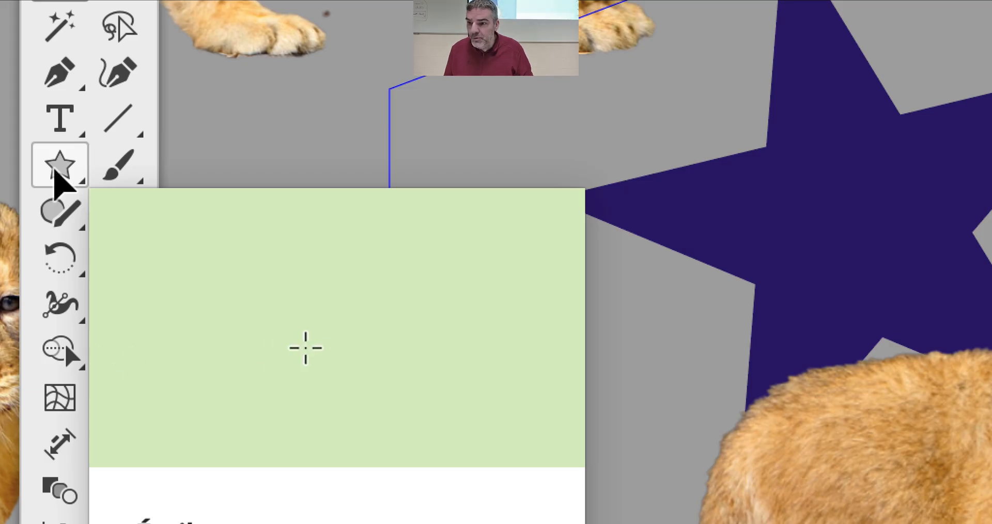
left_click(56, 171)
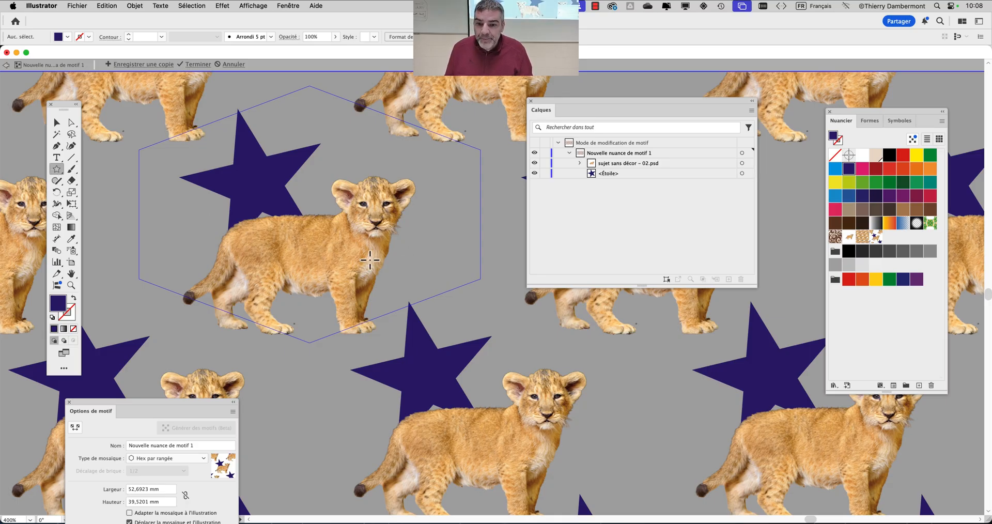
mouse_move(370, 260)
left_mouse_down()
mouse_move(422, 282)
mouse_move(383, 302)
mouse_move(424, 279)
mouse_move(424, 287)
left_mouse_up()
key("Up")
key("Up")
key("Up")
key("Up")
key("Up")
key("Up")
key("Down")
key("Down")
key("Down")
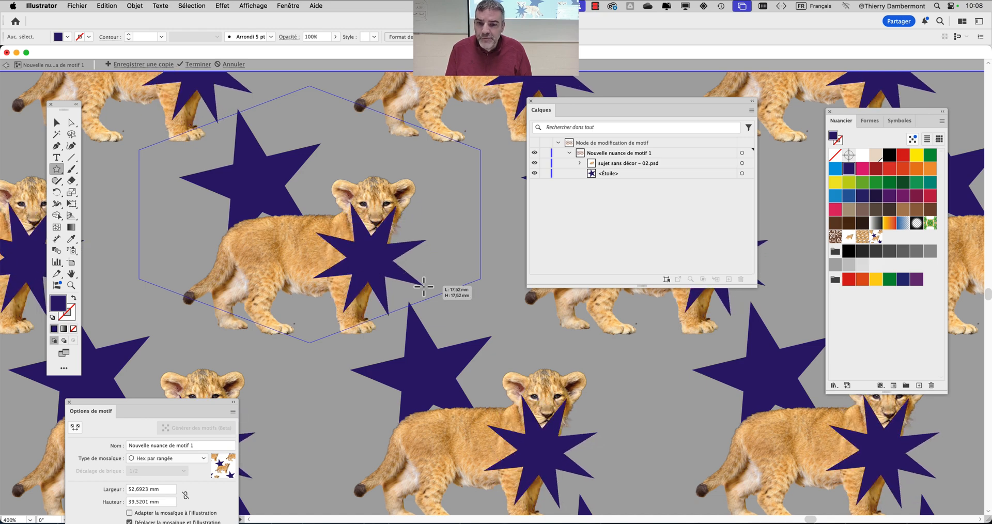
- Enlarge the star being drawn to about 23 mm wide and vary its number of points, ending with ten
key("Up")
key("Up")
key("Up")
key("Up")
key("Up")
key("Up")
left_click_drag(424, 287, 445, 258)
key("Down")
key("Down")
key("Down")
key("Down")
key("Down")
key("Down")
key("Down")
key("Down")
key("Down")
key("Down")
key("Down")
key("Up")
key("Up")
key("Up")
key("Up")
key("Up")
key("Up")
key("Up")
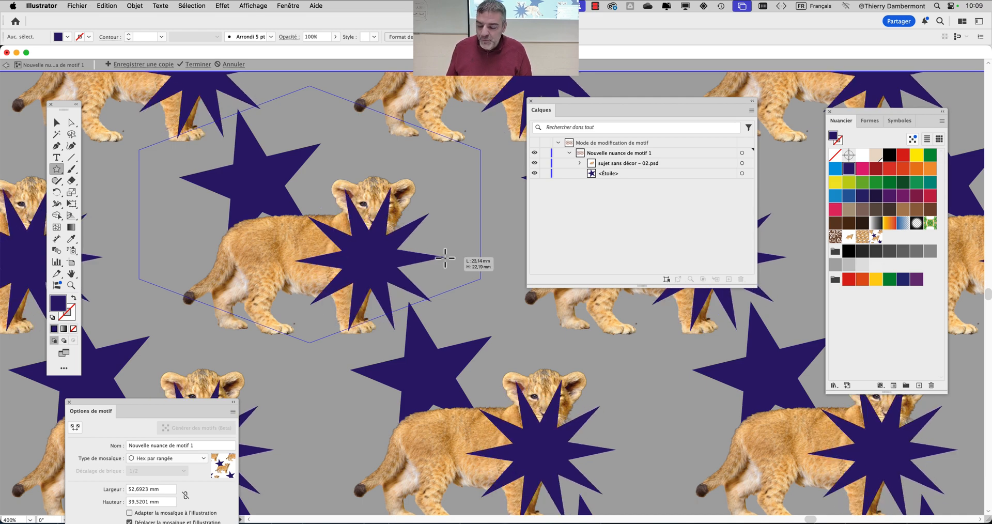
- Reshape the star into a many-pointed badge about 13.9 mm wide over the cub's belly, and delete it
mouse_move(445, 258)
left_mouse_down()
mouse_move(401, 268)
mouse_move(487, 266)
mouse_move(407, 265)
left_mouse_up()
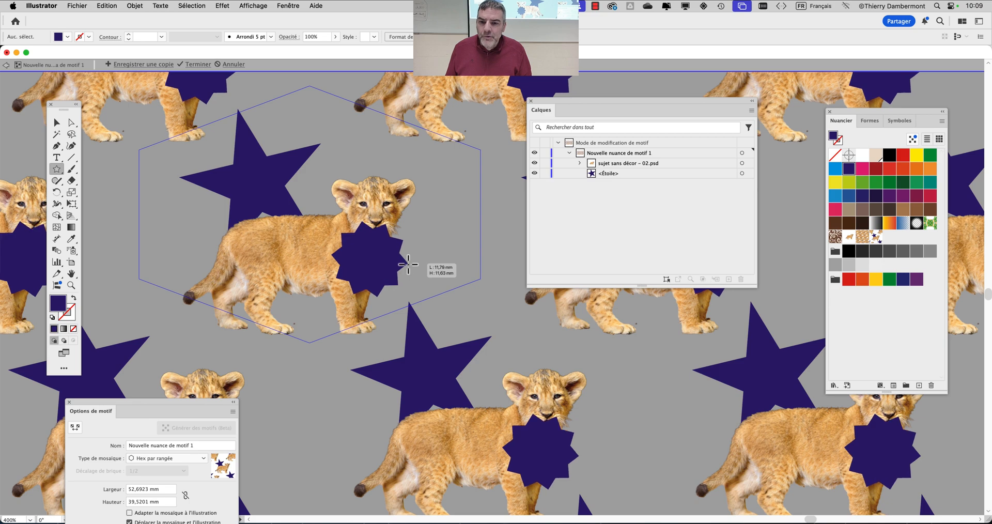
key("Up")
key("Up")
key("Up")
key("Up")
mouse_move(408, 265)
left_mouse_down()
mouse_move(462, 234)
mouse_move(399, 261)
mouse_move(455, 237)
mouse_move(398, 261)
mouse_move(425, 258)
mouse_move(445, 208)
mouse_move(367, 282)
mouse_move(339, 264)
mouse_move(483, 256)
mouse_move(372, 284)
mouse_move(456, 270)
mouse_move(444, 241)
mouse_move(466, 258)
mouse_move(414, 282)
mouse_move(393, 276)
mouse_move(463, 254)
mouse_move(355, 286)
left_mouse_up()
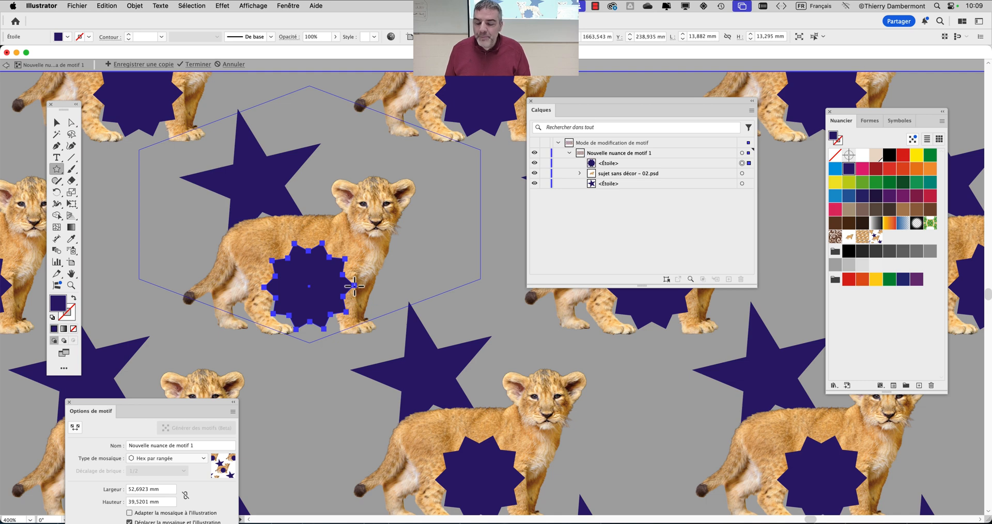
key("Delete")
- Draw a five-pointed star about 16.1 mm wide over the lion cub and move it down onto the belly
left_click_drag(353, 261, 407, 273)
key("Down")
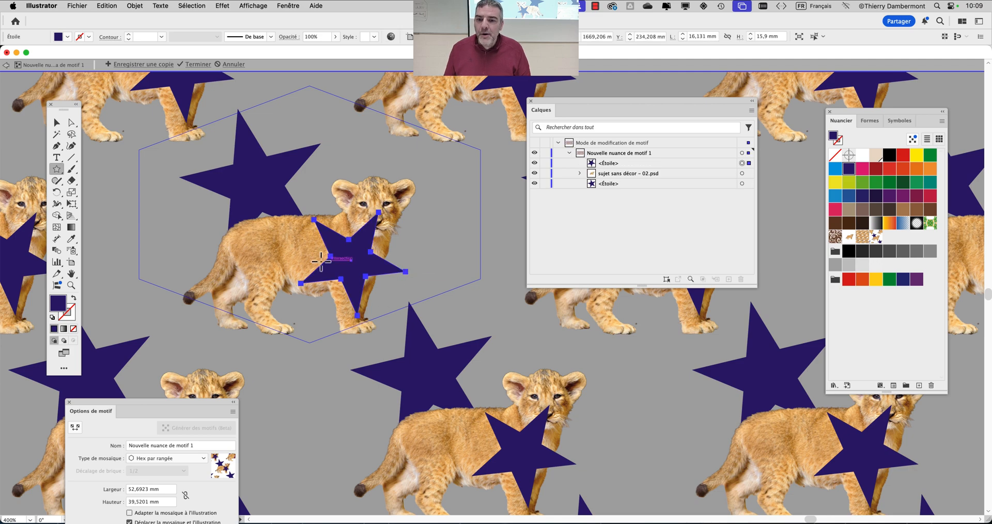
left_click(57, 122)
left_click_drag(344, 239, 288, 287)
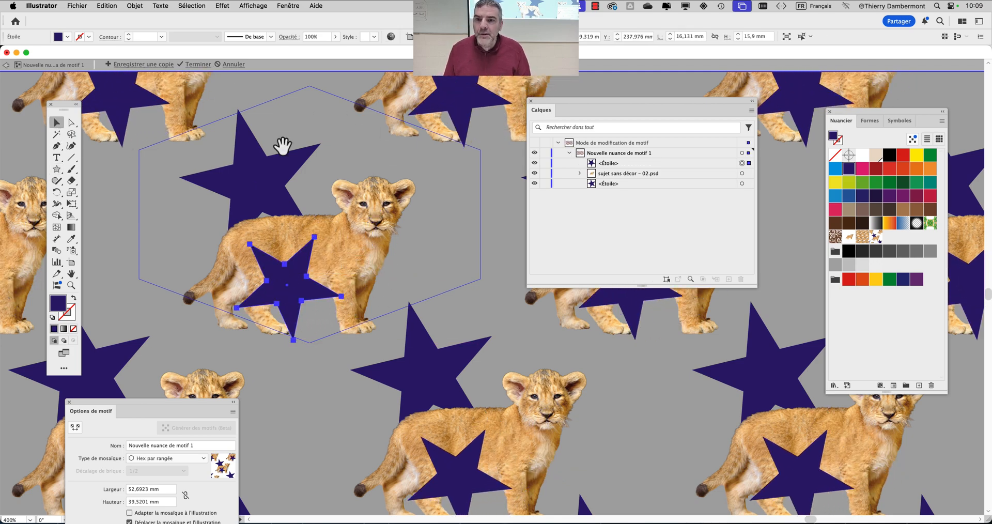
- Display the Propriétés of the selected star beside the lion cub
left_click_drag(291, 144, 228, 107)
left_click(292, 6)
scroll(318, 300, "down", 5)
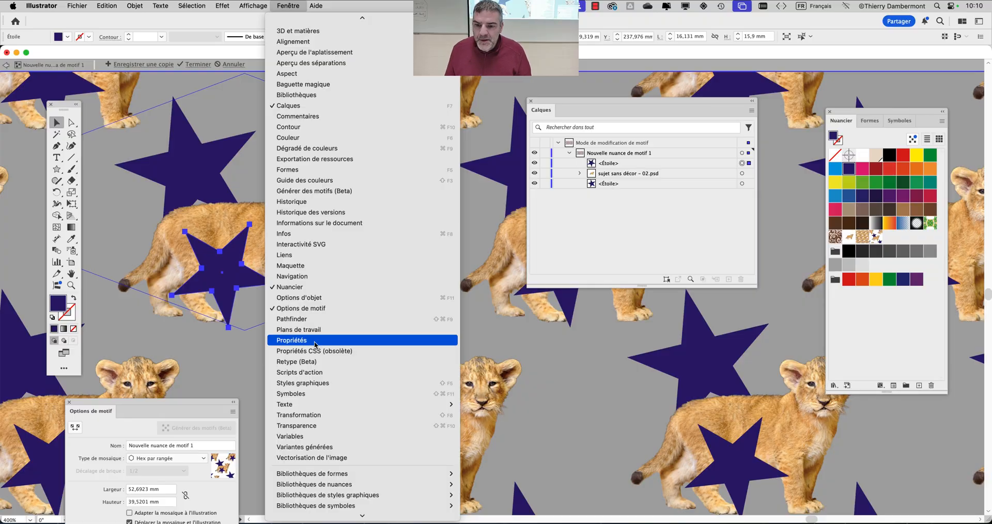
left_click(315, 345)
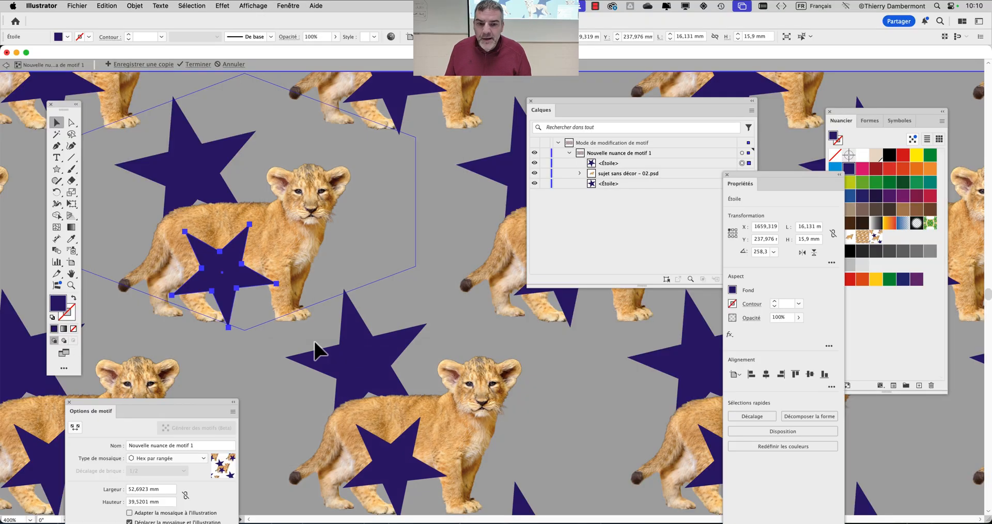
left_click_drag(752, 177, 358, 89)
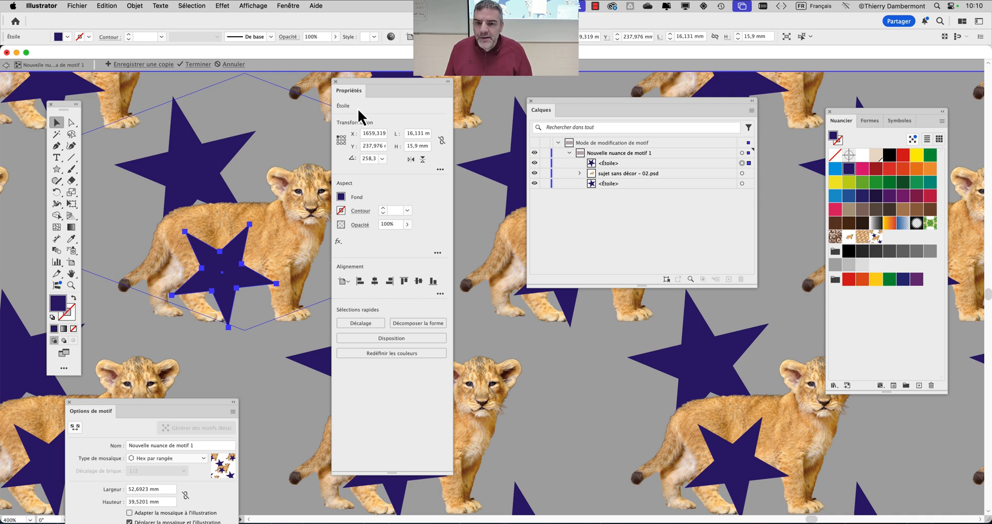
- Display the Transformation settings of the selected star and place them below Calques
left_click(288, 6)
scroll(312, 300, "down", 1)
scroll(312, 300, "down", 5)
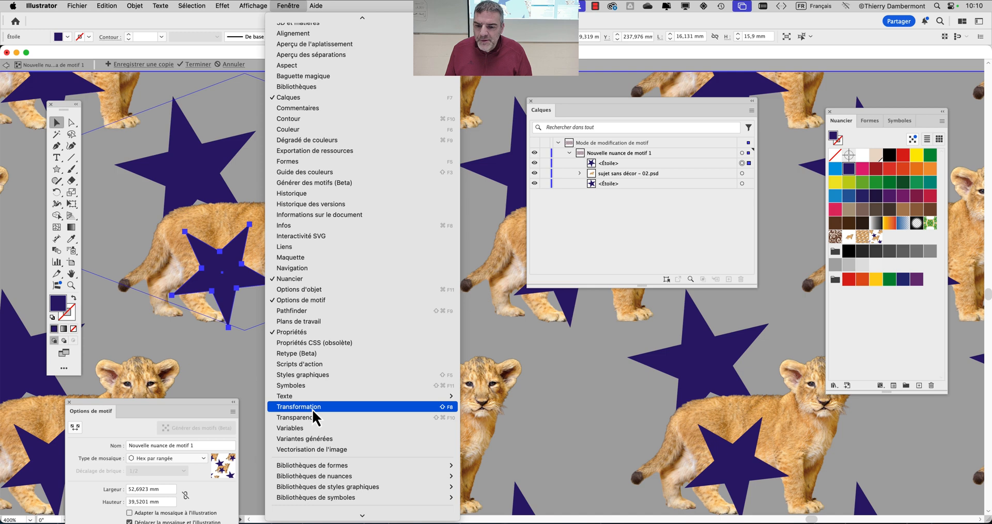
left_click(312, 409)
left_click_drag(252, 410, 609, 322)
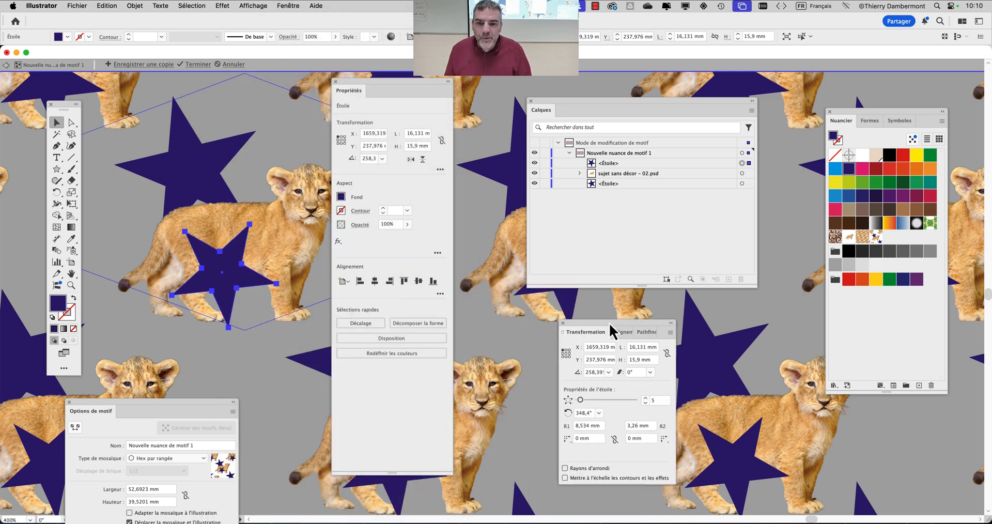
- Examine the additional Transformation options for the star in Propriétés and close Propriétés
left_click(440, 170)
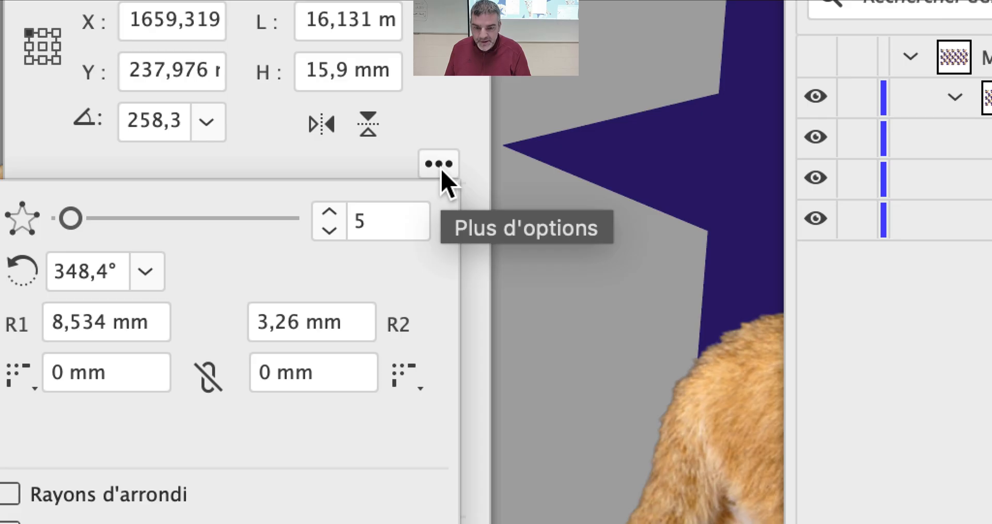
left_click(440, 171)
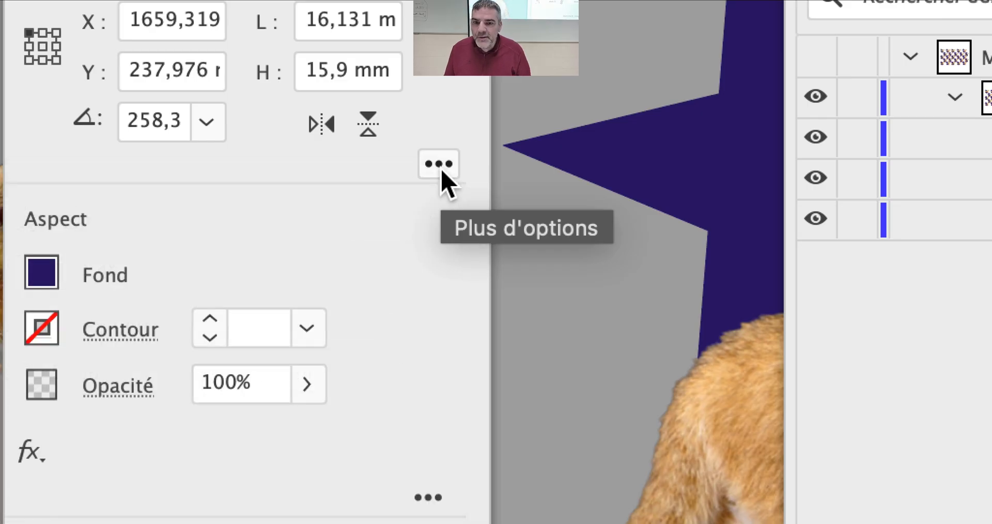
left_click(441, 170)
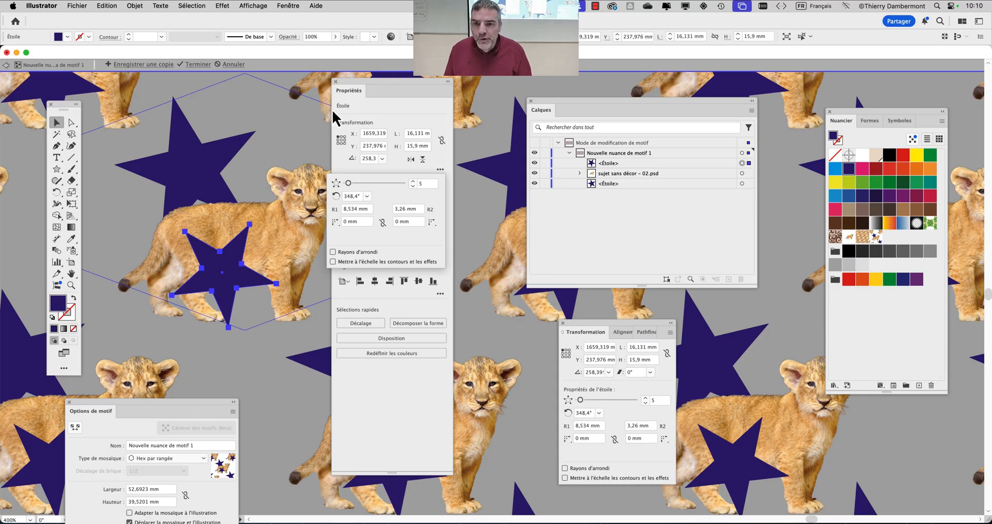
left_click(334, 81)
left_click(336, 82)
- Bring the Transformation settings next to the star and set its number of branches to 8
left_click_drag(596, 327, 362, 158)
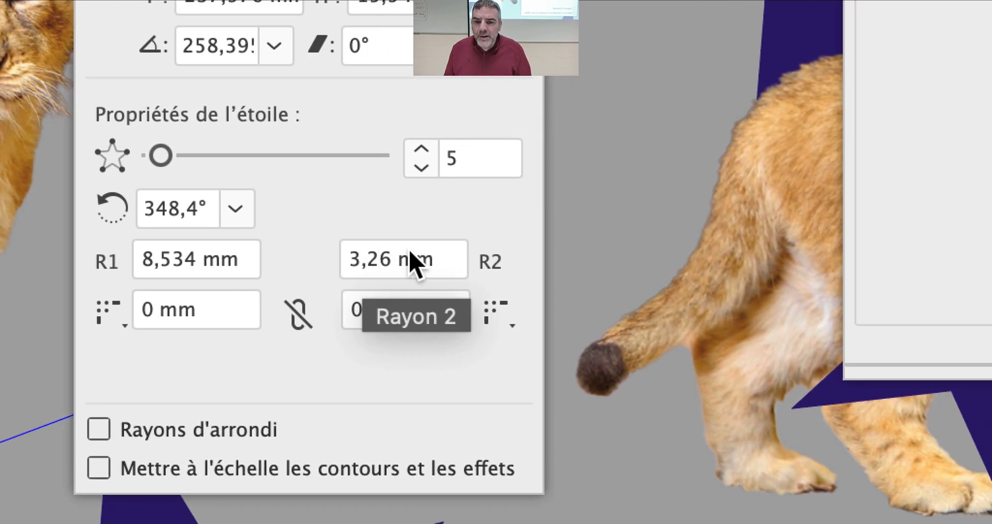
left_click(558, 276)
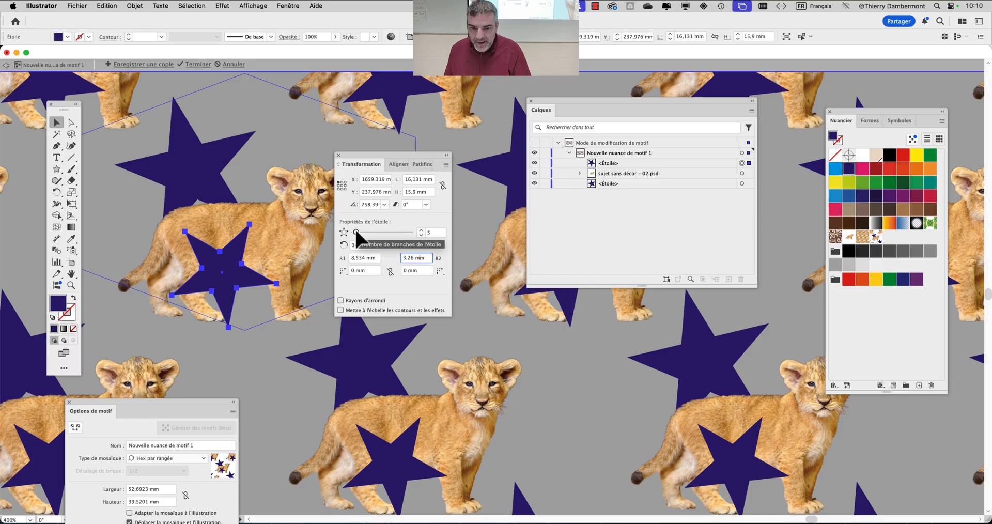
left_click_drag(329, 227, 359, 231)
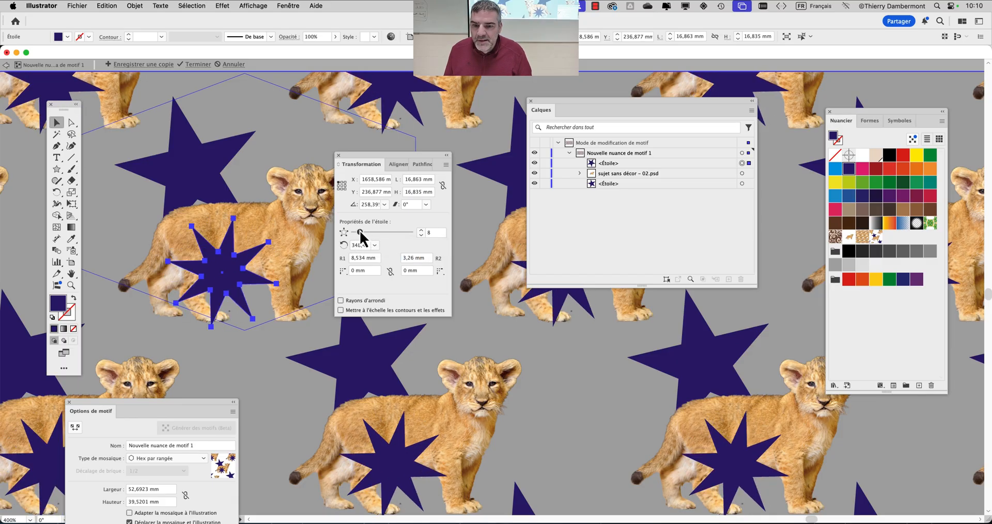
- Set the star's R2 radius to 6 mm and its number of branches to 10, and close the Transformation settings
left_click(367, 258)
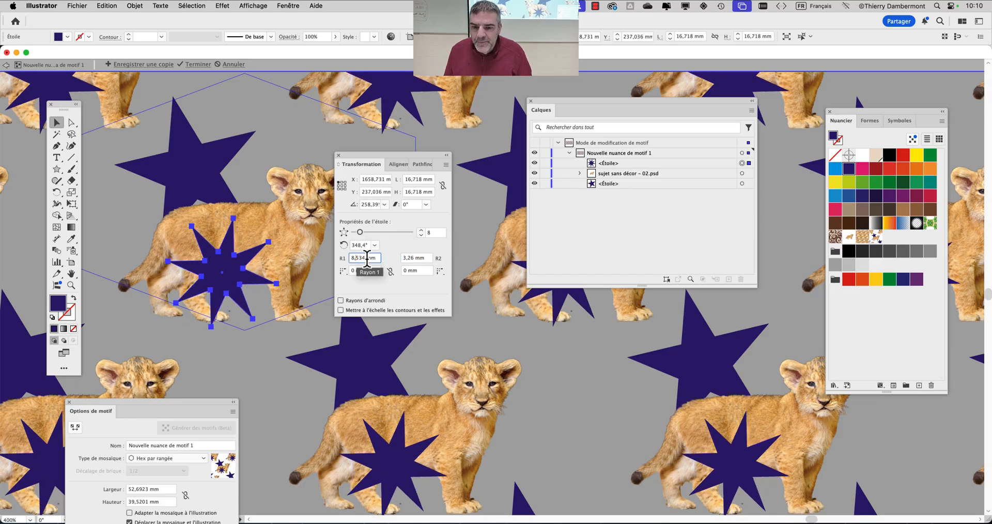
double_click(375, 258)
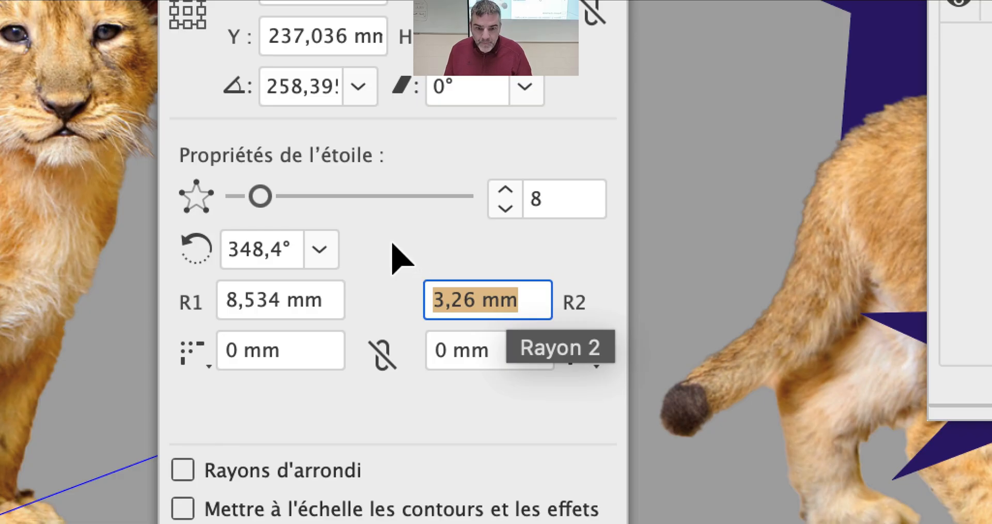
type("6")
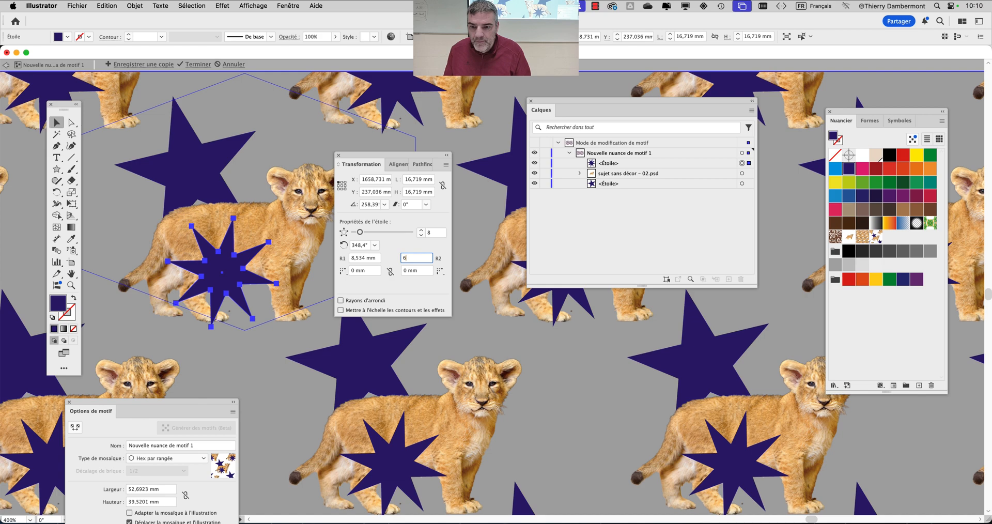
key("Tab")
left_click_drag(361, 233, 364, 234)
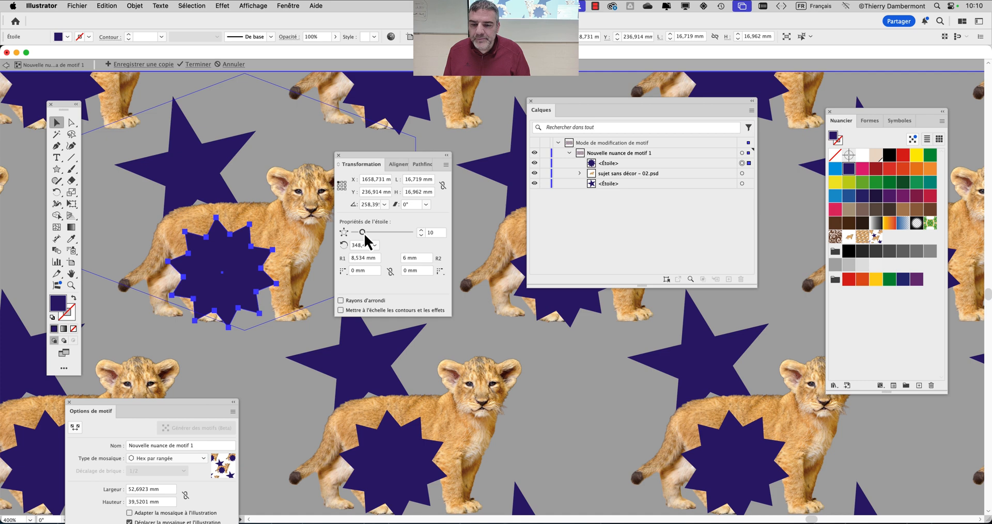
left_click(339, 155)
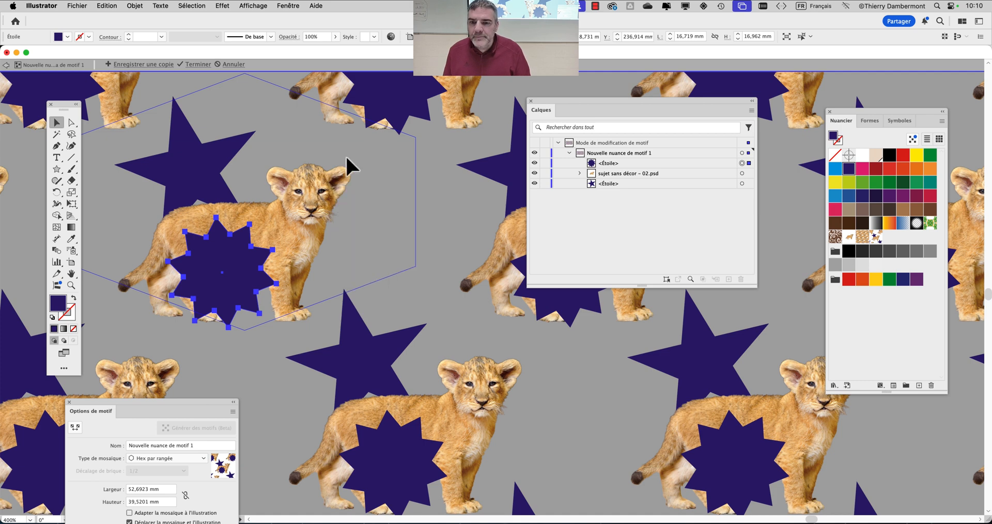
- Fill the ten-pointed star with light blue and move it over the cub's front legs
left_click(835, 197)
left_click_drag(244, 240, 304, 242)
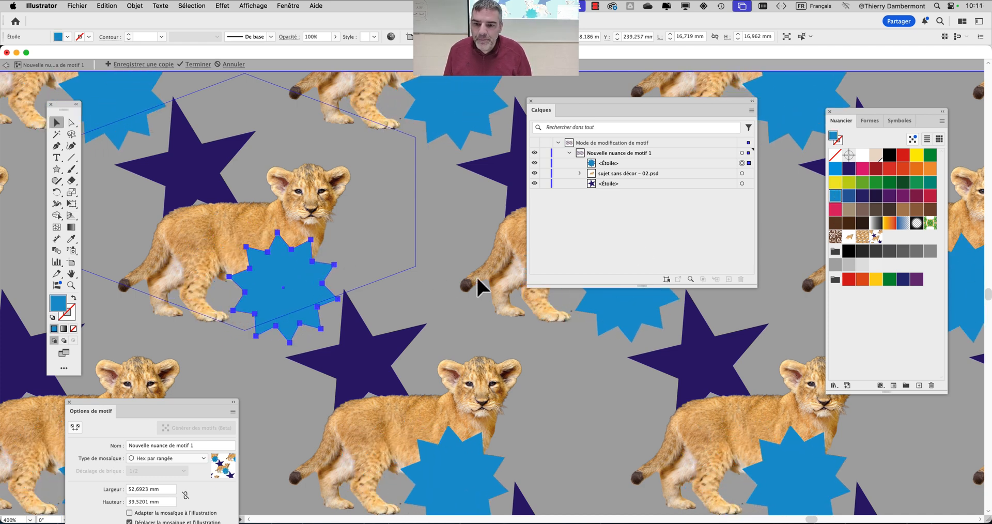
- Examine the modifier and arrow keys in the on-screen keyboard viewer, and close it
left_click(805, 5)
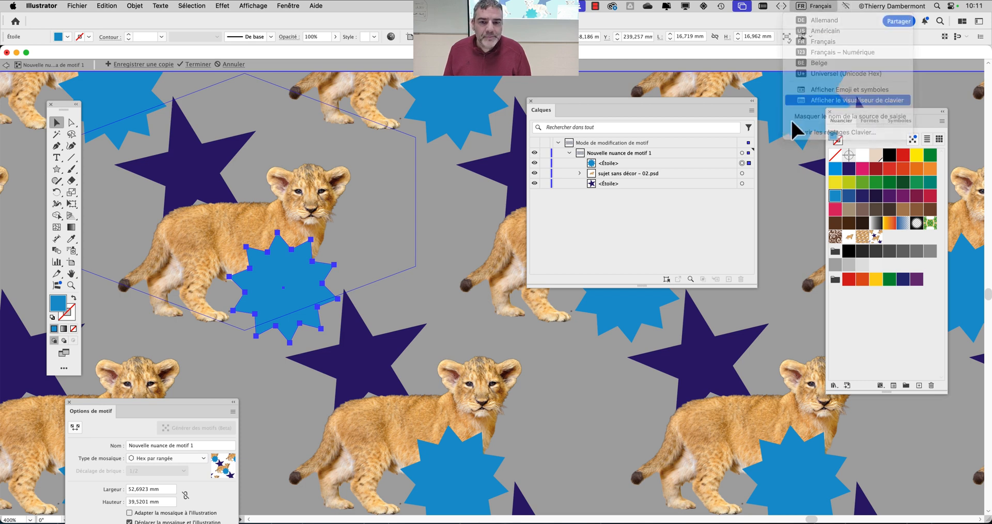
left_click_drag(490, 164, 299, 132)
key("super+alt")
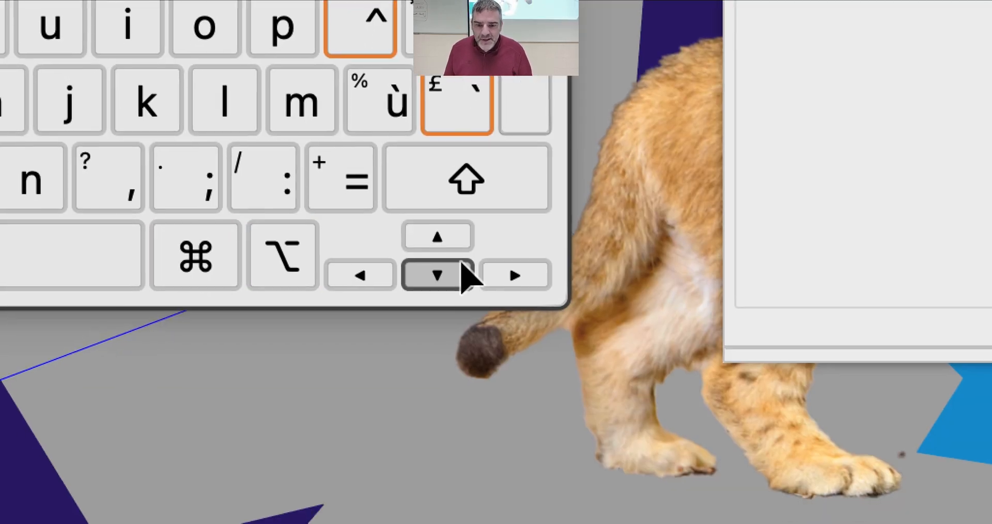
key("Down")
key("Up")
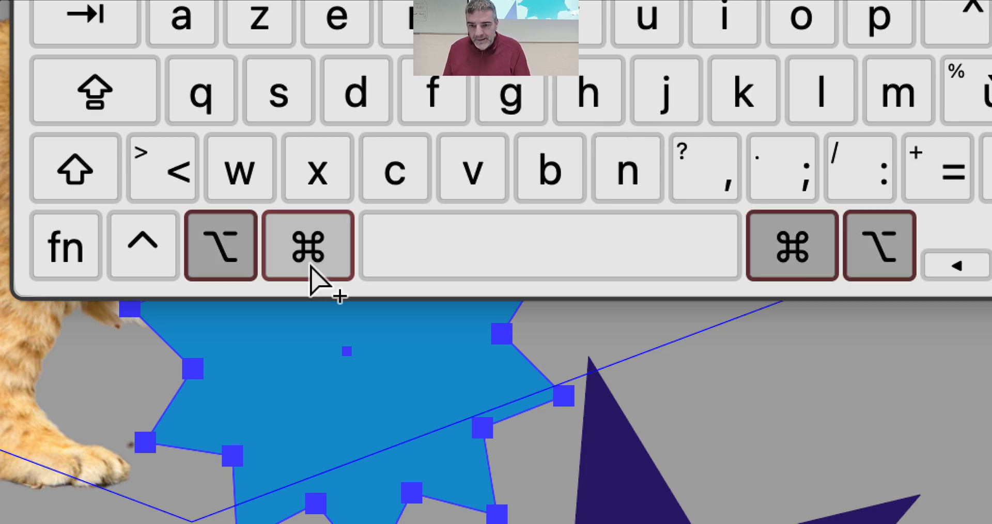
key("alt+super+8")
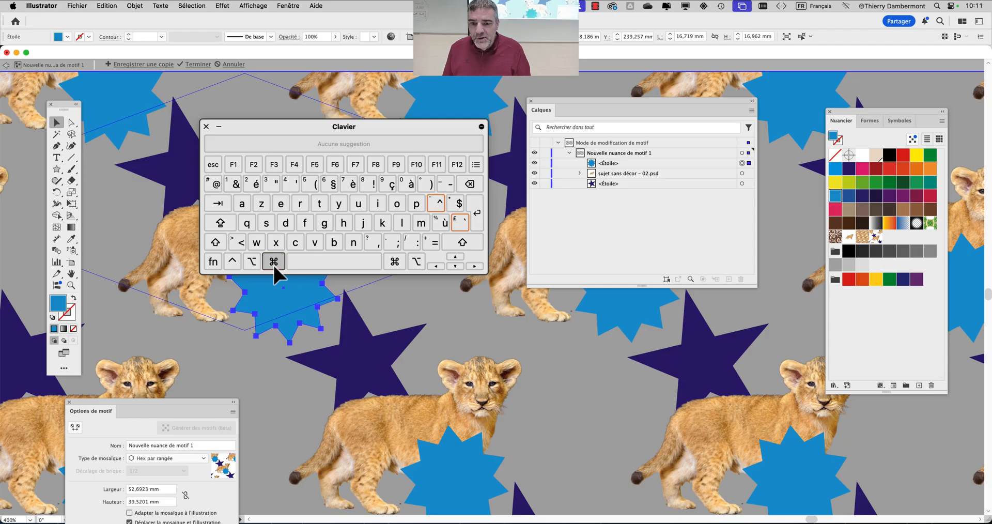
left_click(206, 125)
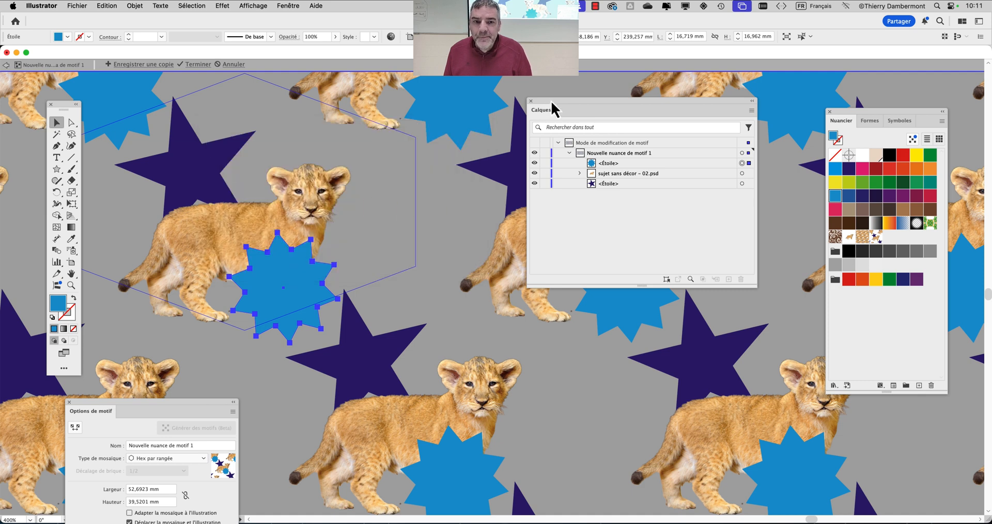
- Shift the blue star slightly to the left and scale it down to about 10.4 mm wide with Free Transform
left_click_drag(549, 101, 588, 110)
mouse_move(298, 249)
left_mouse_down()
mouse_move(331, 244)
mouse_move(285, 246)
left_mouse_up()
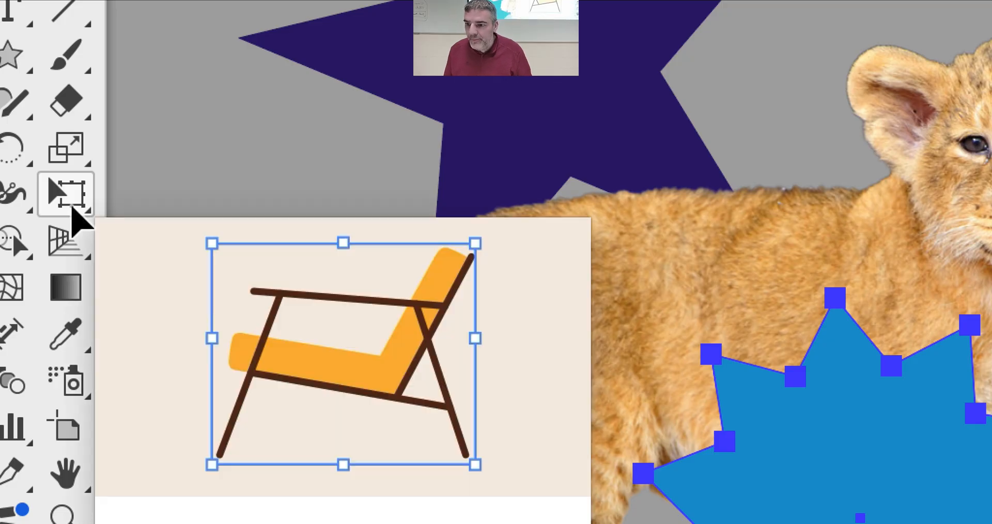
left_click(71, 205)
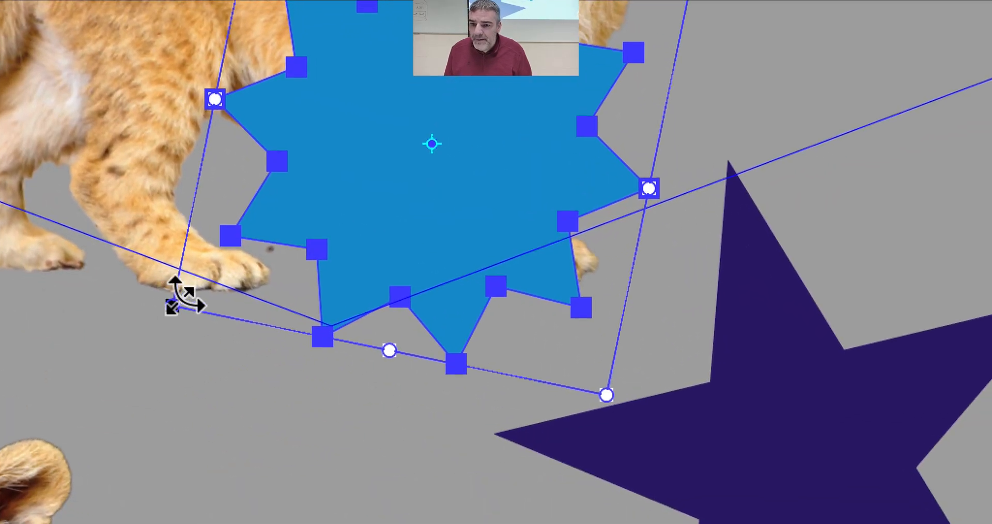
left_click_drag(180, 298, 211, 274)
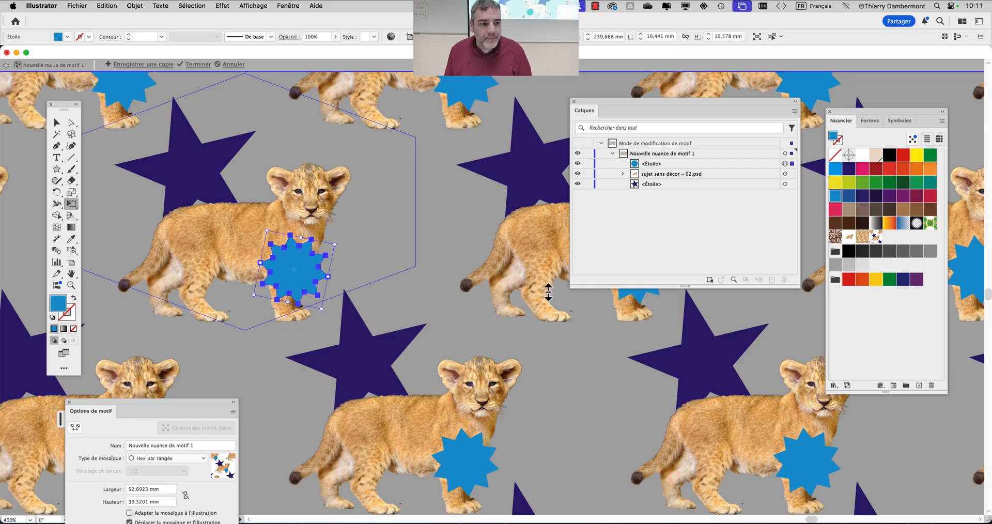
- Fill the small star with purple and move it right and slightly up, beside the cub's chest
left_click(904, 196)
mouse_move(307, 268)
left_mouse_down()
mouse_move(329, 261)
mouse_move(305, 264)
mouse_move(296, 299)
mouse_move(322, 275)
left_mouse_up()
left_click_drag(323, 273, 324, 274)
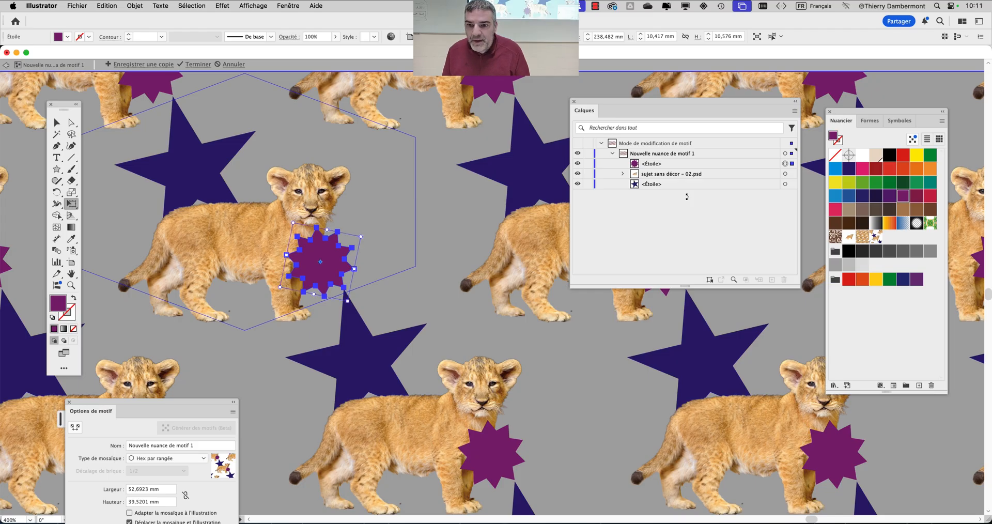
- Move the small purple star left and slightly down beneath the cub's belly, and save a copy of the pattern as Nouveau motif 3
key("v")
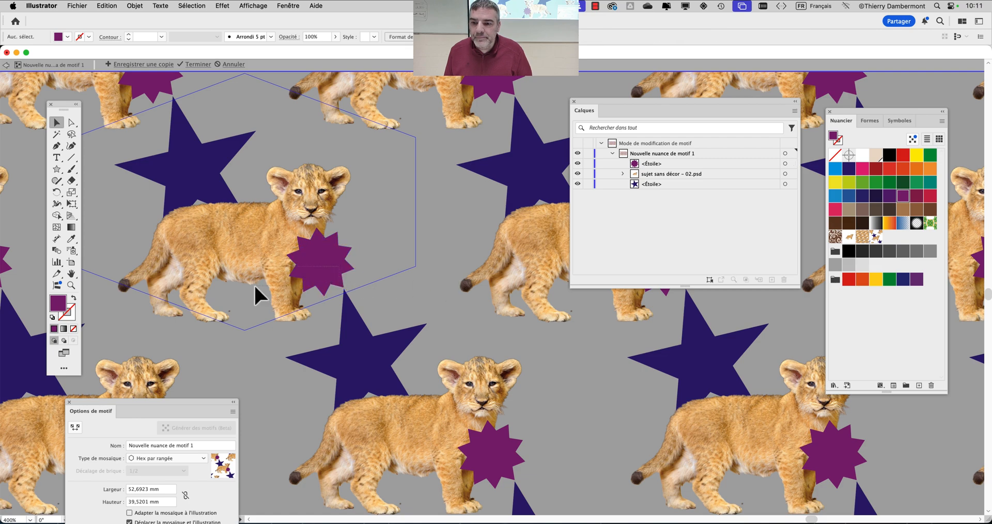
left_click_drag(305, 252, 235, 271)
left_click(144, 65)
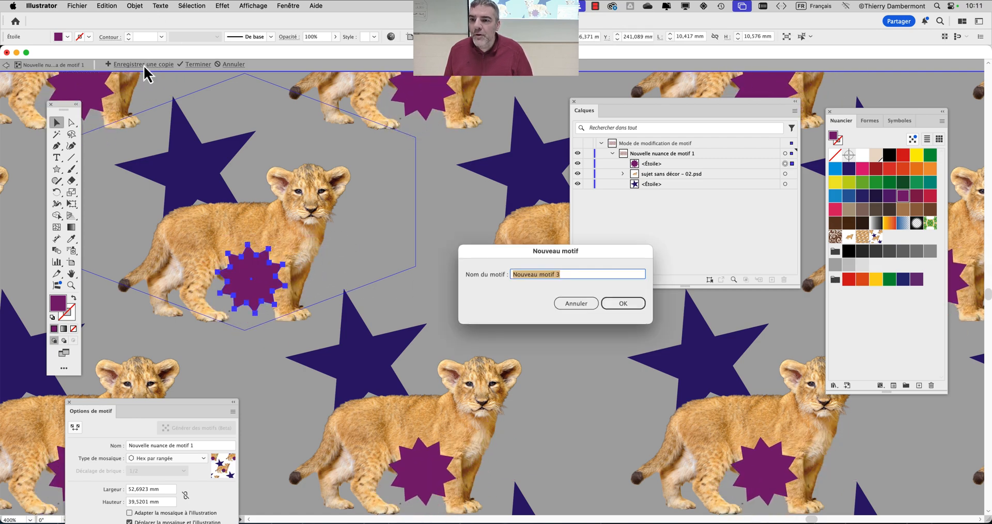
left_click(631, 304)
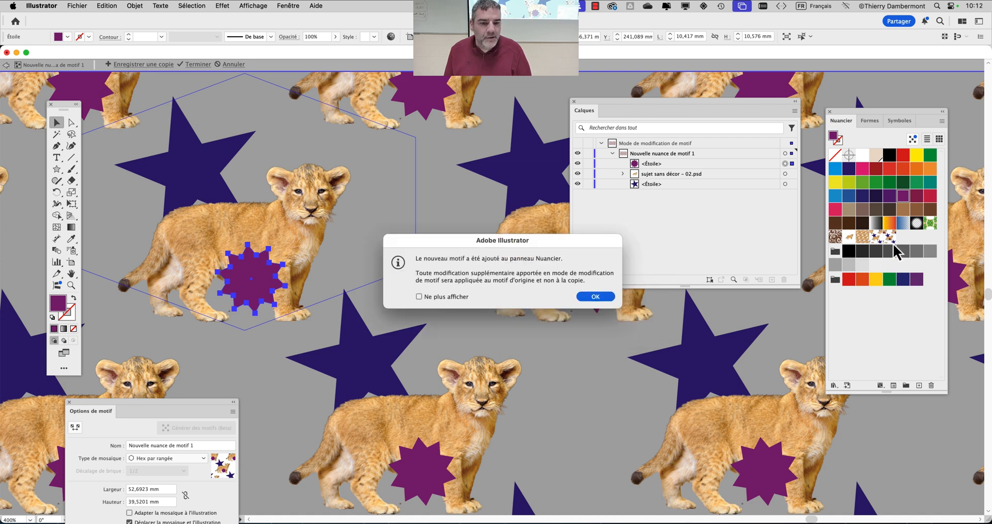
left_click(595, 297)
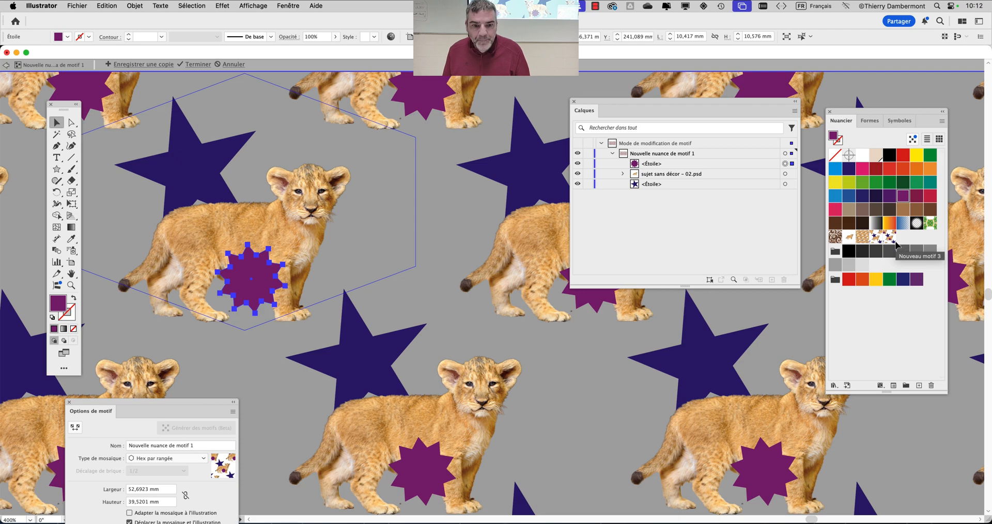
- Shift the layer list out of the way, deselect the small star and examine the overall repeat of the cub pattern
left_click_drag(601, 107, 626, 142)
scroll(413, 271, "down", 3)
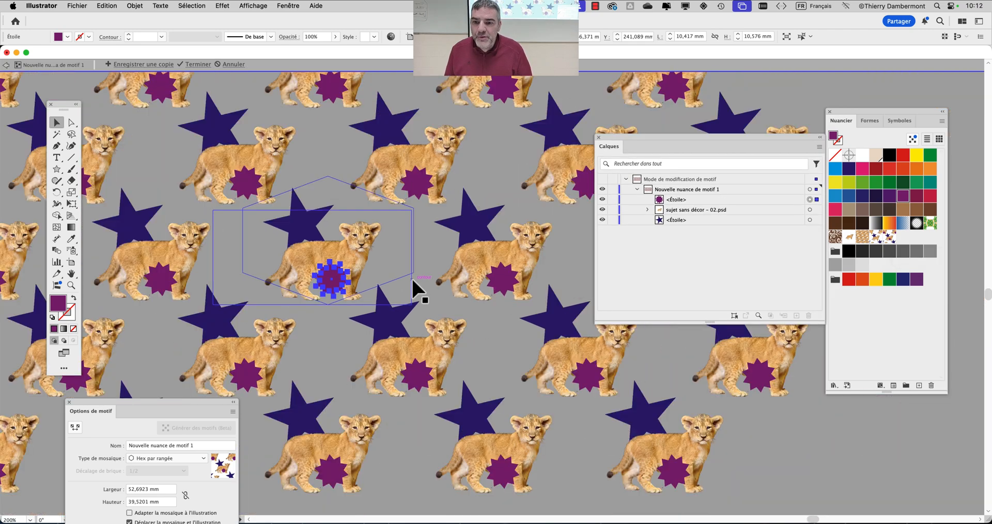
left_click(470, 308)
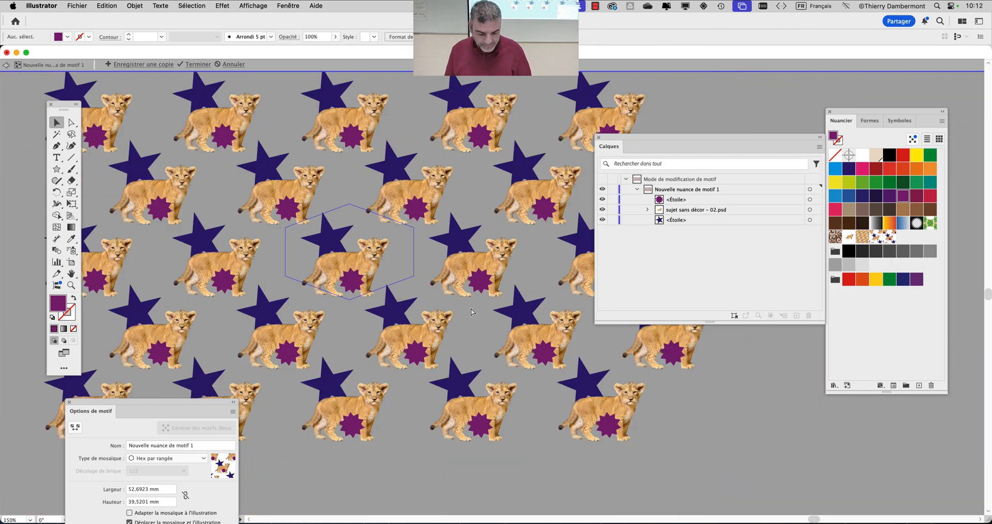